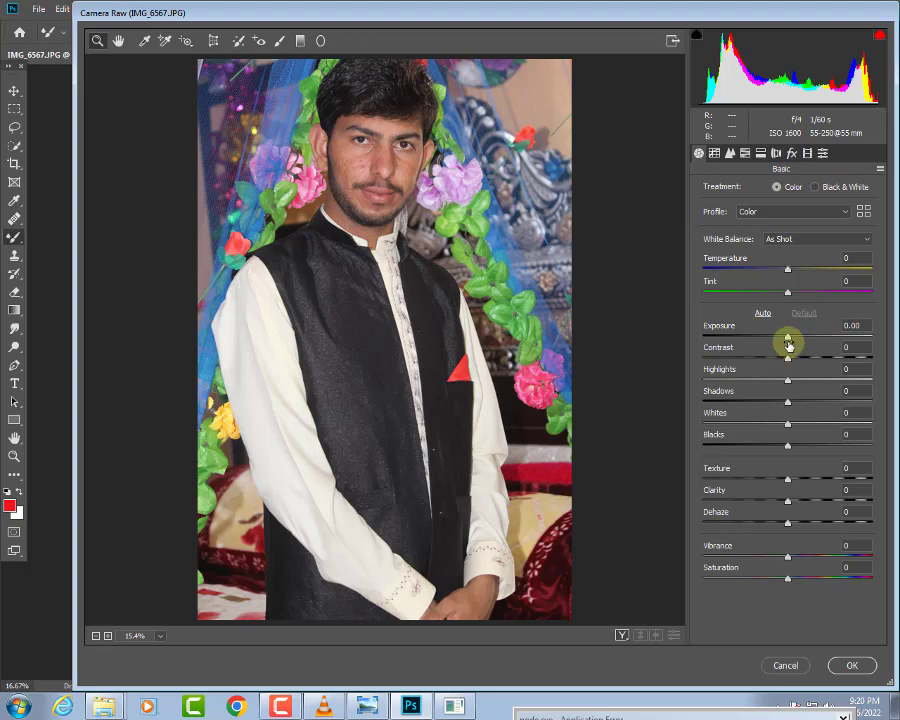
- Set the photo's Exposure to -0.75, Contrast to -17, Highlights to +49 and Shadows to +43
left_click_drag(788, 343, 815, 403)
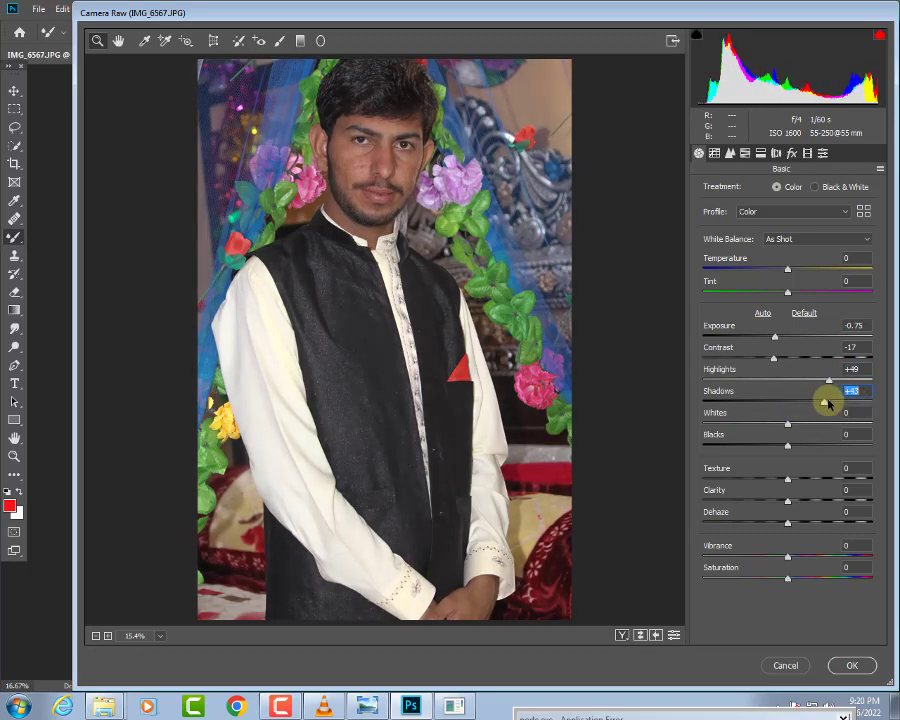
- Preview the Shazim Creations Dark & Moody and Dark Moody presets on the photo
left_click(822, 154)
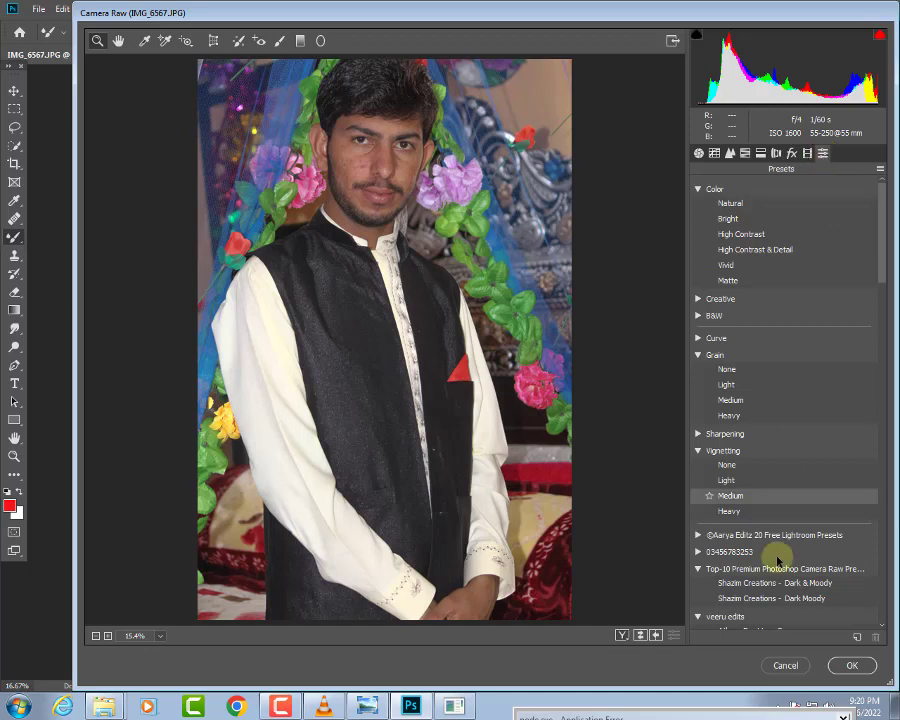
left_click(715, 552)
left_click(729, 566)
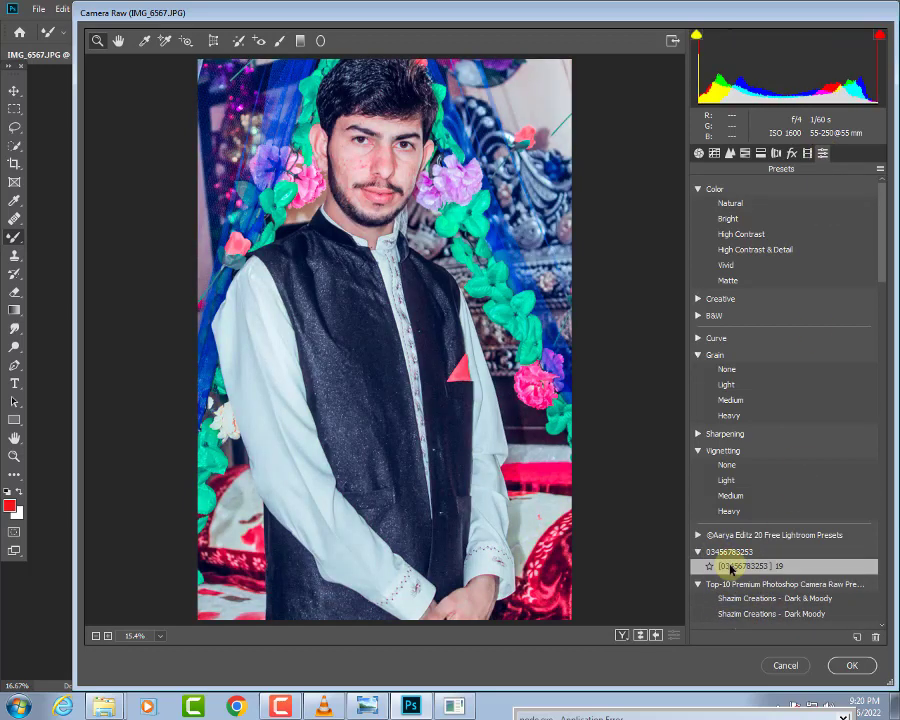
scroll(731, 568, "down", 1)
left_click(731, 565)
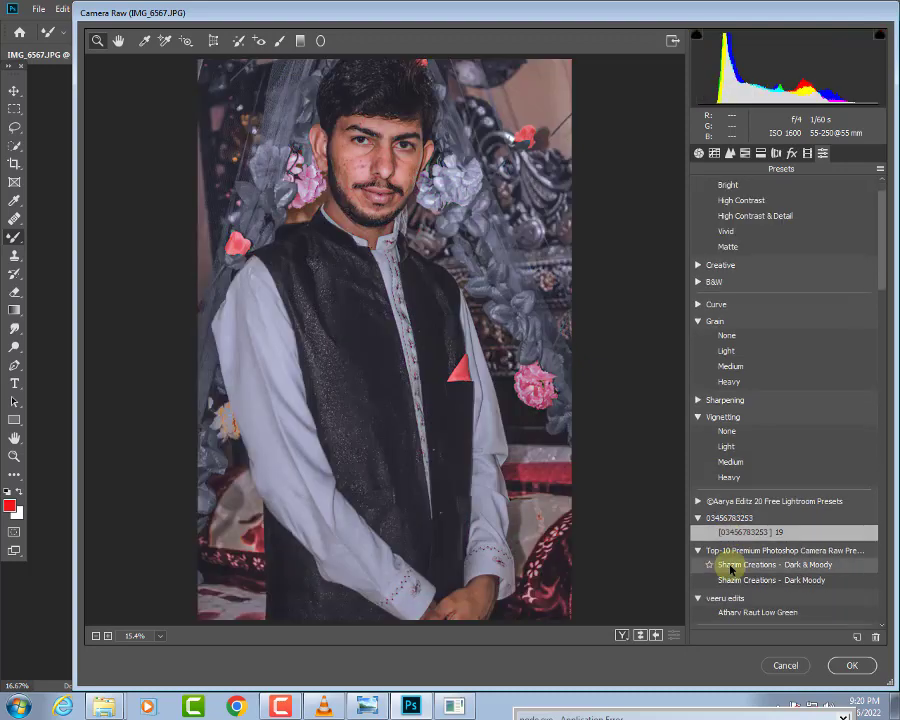
left_click(735, 581)
scroll(735, 584, "down", 1)
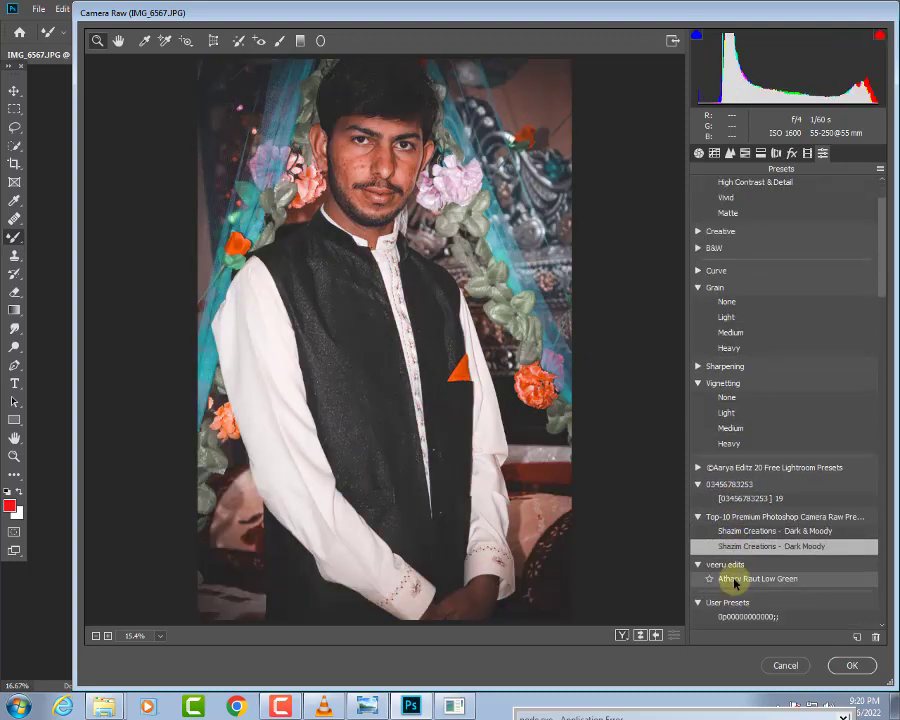
scroll(735, 584, "down", 3)
- Compare the numbered user presets and apply the one ending in (1) (6) to the photo
left_click(739, 591)
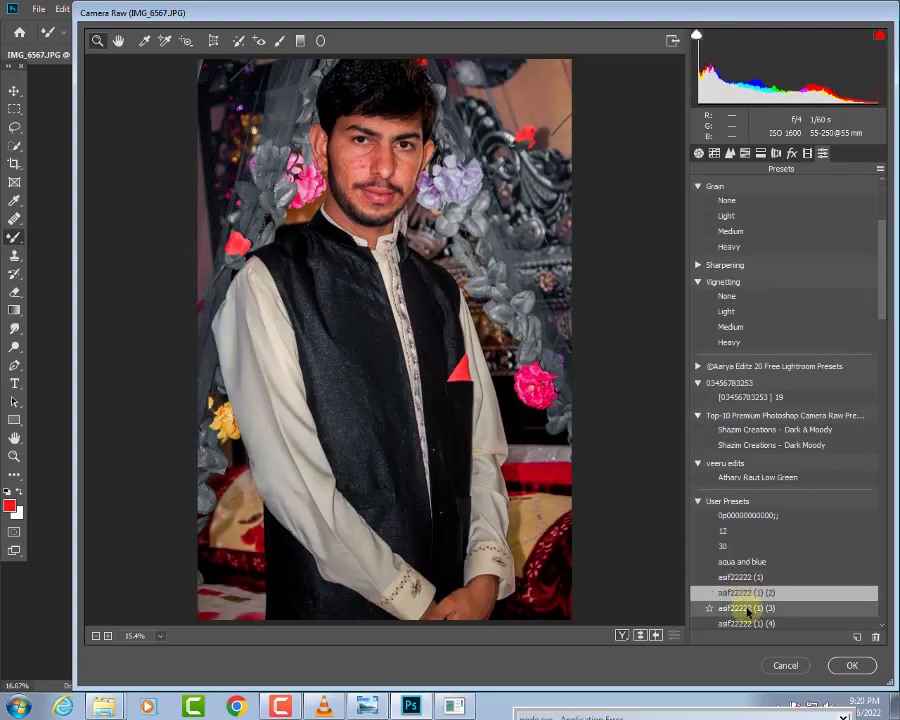
left_click(745, 608)
scroll(745, 606, "down", 1)
left_click(740, 589)
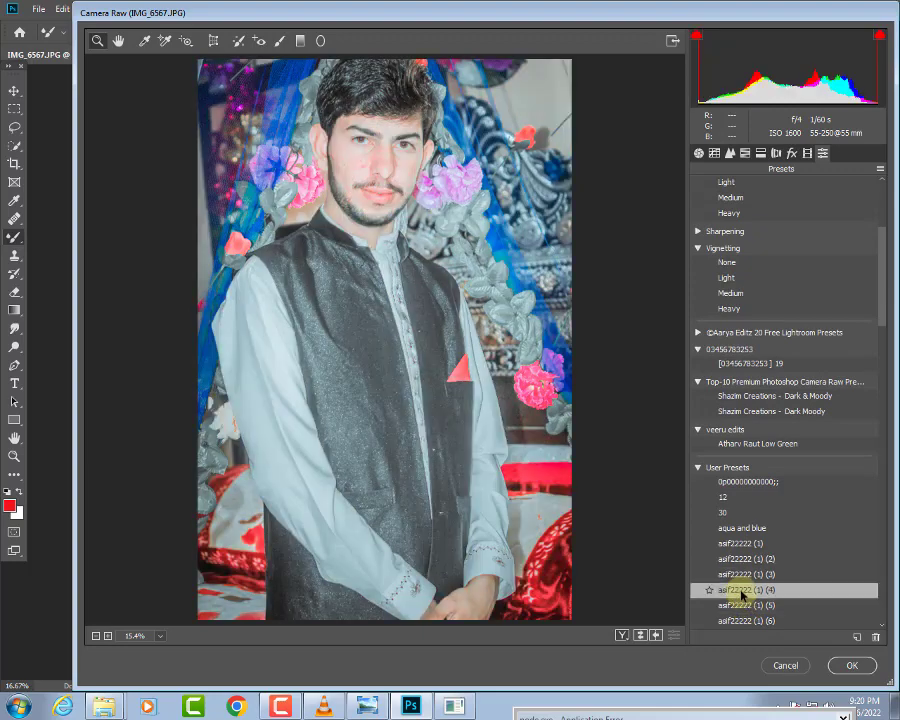
scroll(740, 586, "down", 1)
left_click(741, 590)
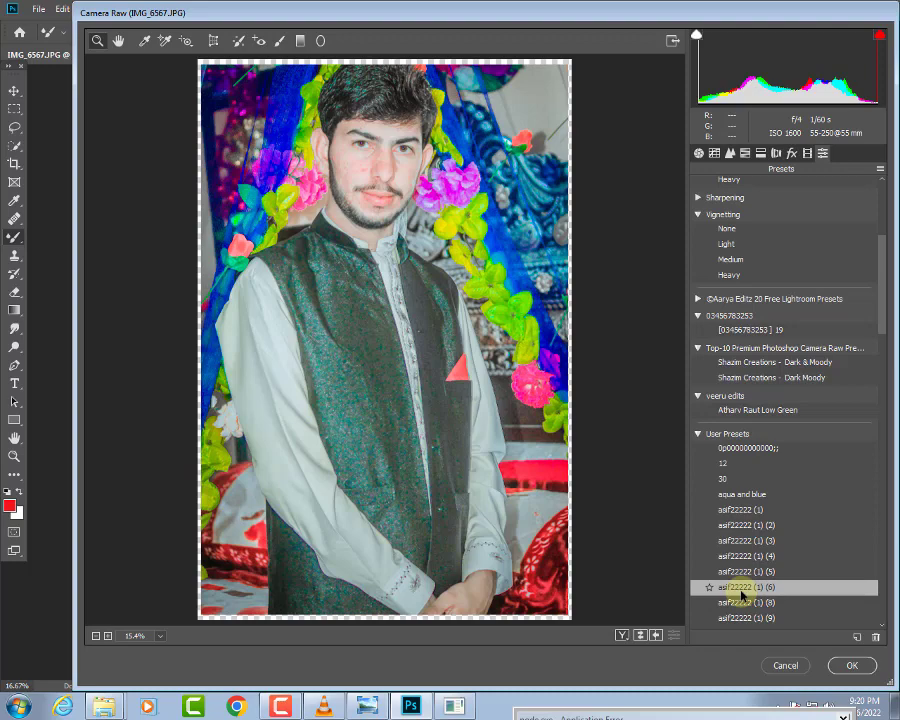
left_click(853, 664)
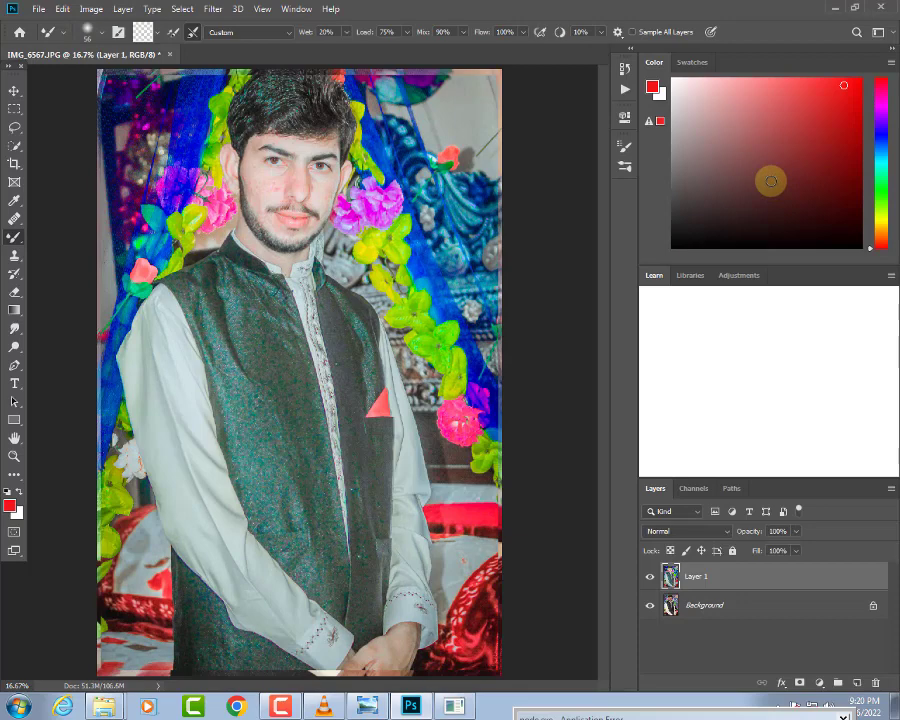
- Apply the Camera Raw filter again with Exposure -1.45, Contrast +30, Shadows +75, Blacks -23 and Texture -10
key("ctrl+shift+a")
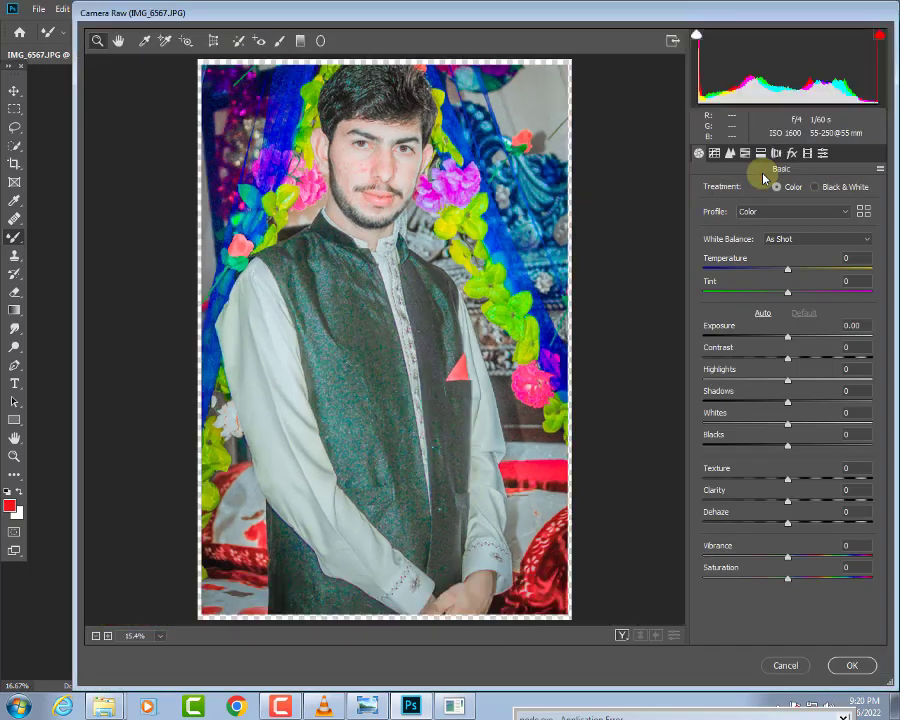
mouse_move(770, 343)
left_mouse_down()
mouse_move(753, 337)
mouse_move(762, 340)
left_mouse_up()
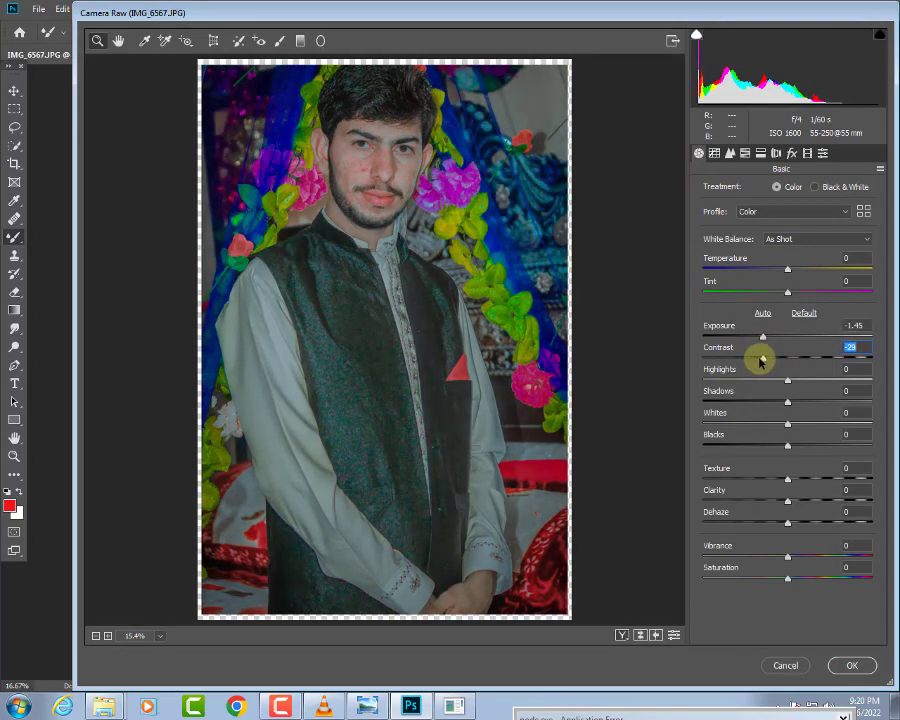
left_click_drag(739, 361, 826, 358)
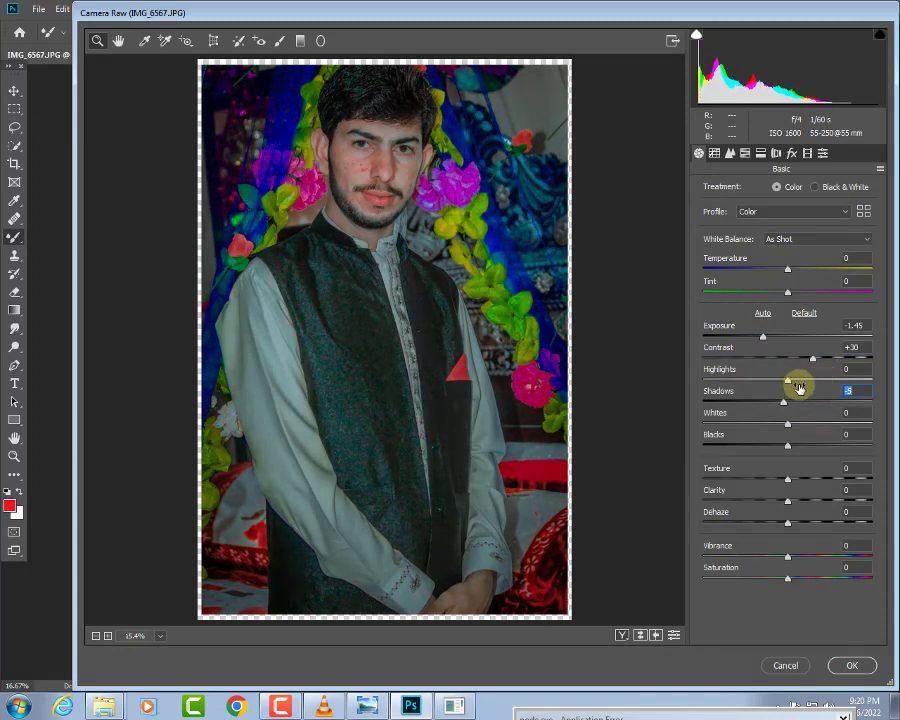
left_click_drag(799, 388, 855, 395)
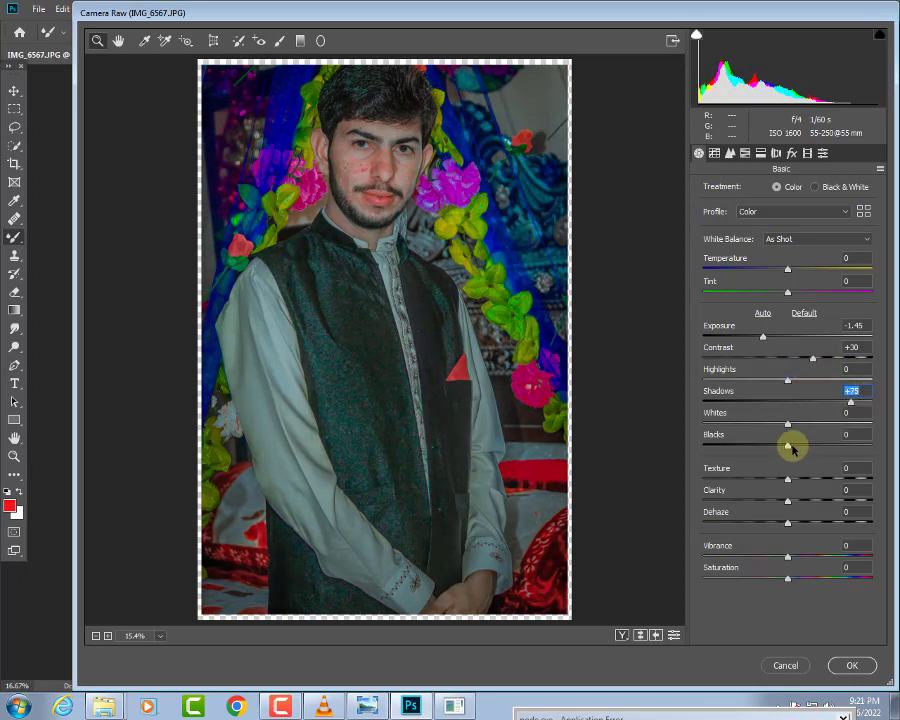
mouse_move(789, 446)
left_mouse_down()
mouse_move(856, 451)
mouse_move(781, 451)
left_mouse_up()
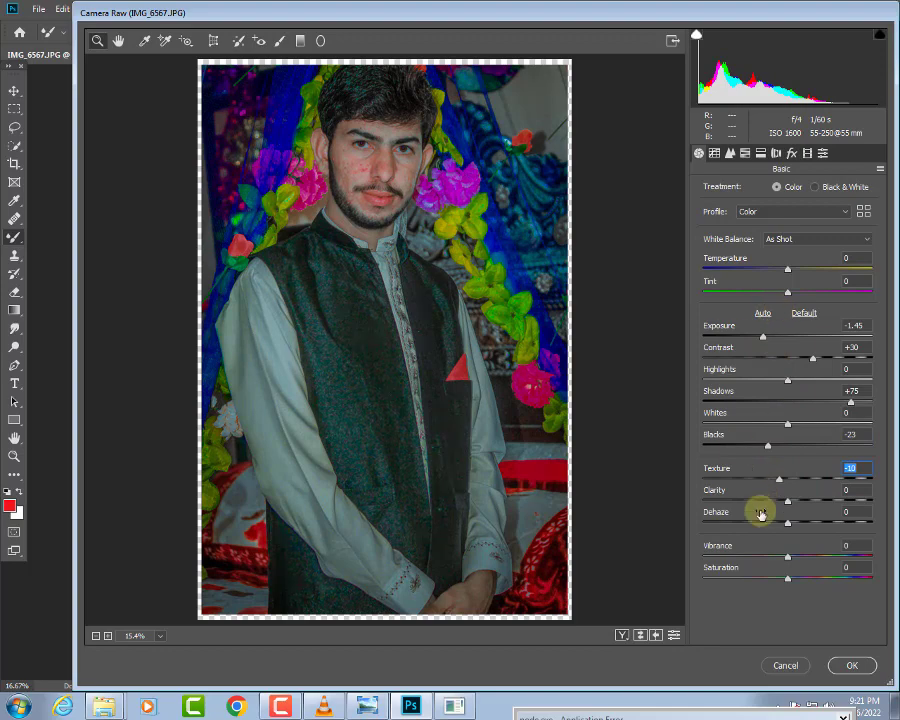
left_click(849, 665)
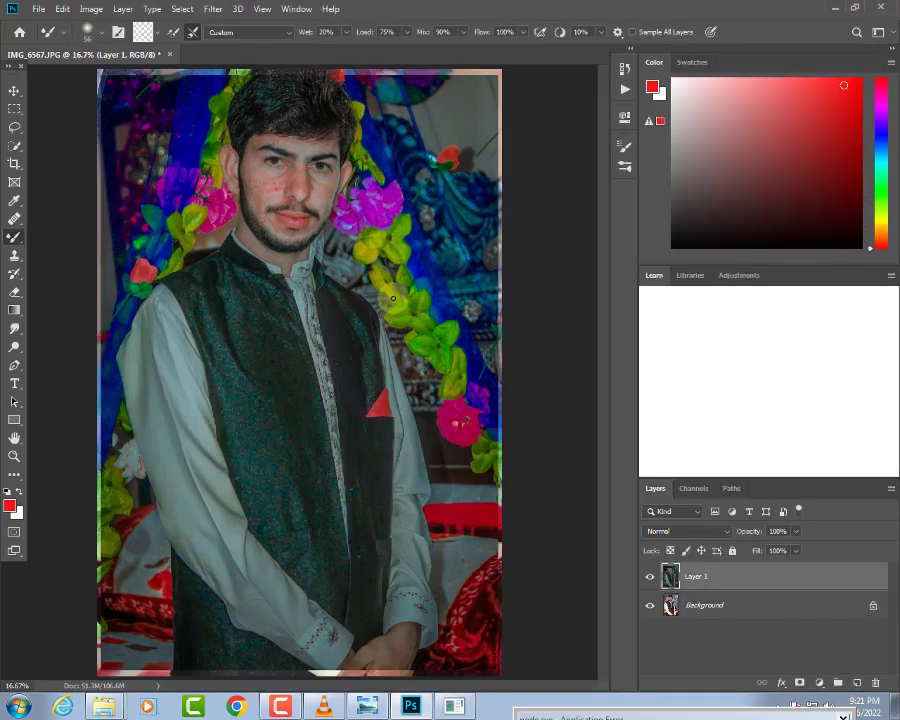
- Blend away the blemishes on the viewer-left cheek using the Mixer Brush with a 91 px soft round tip
scroll(393, 297, "up", 4)
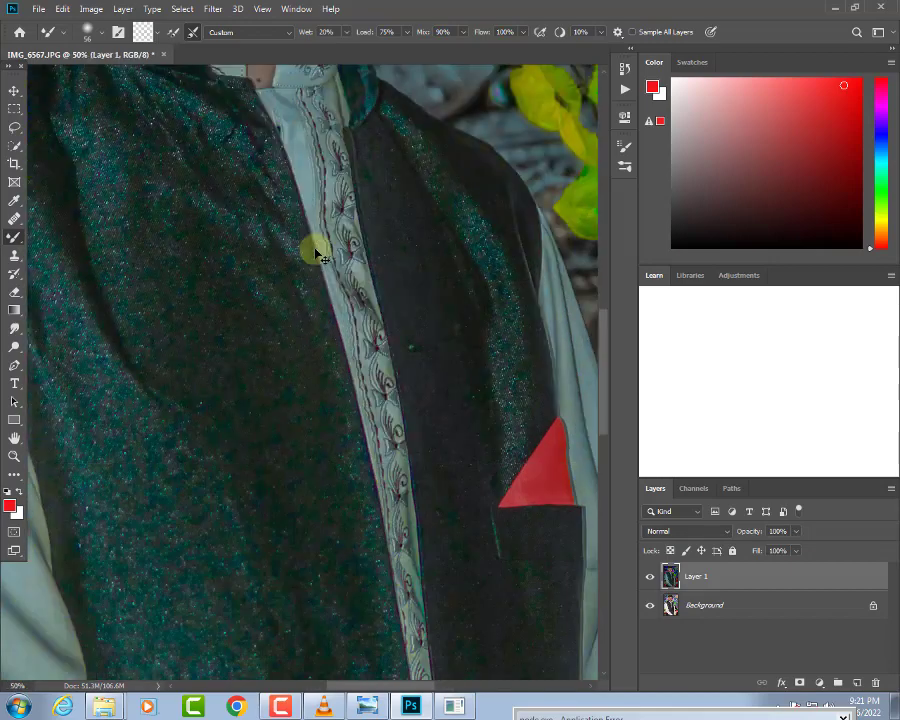
scroll(400, 530, "up", 5)
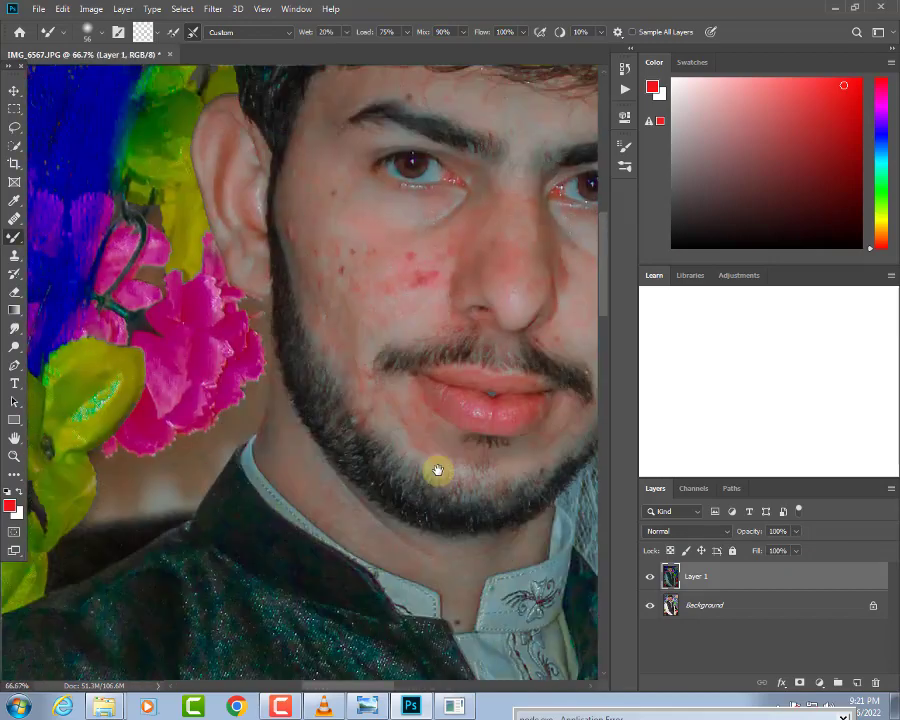
key("ctrl+BackSpace")
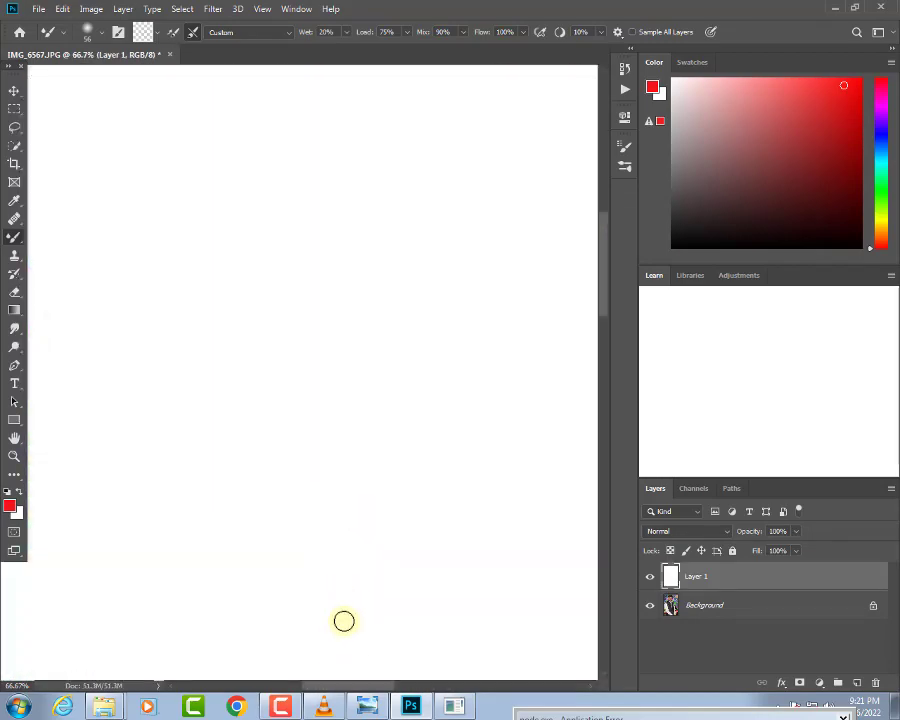
key("ctrl+z")
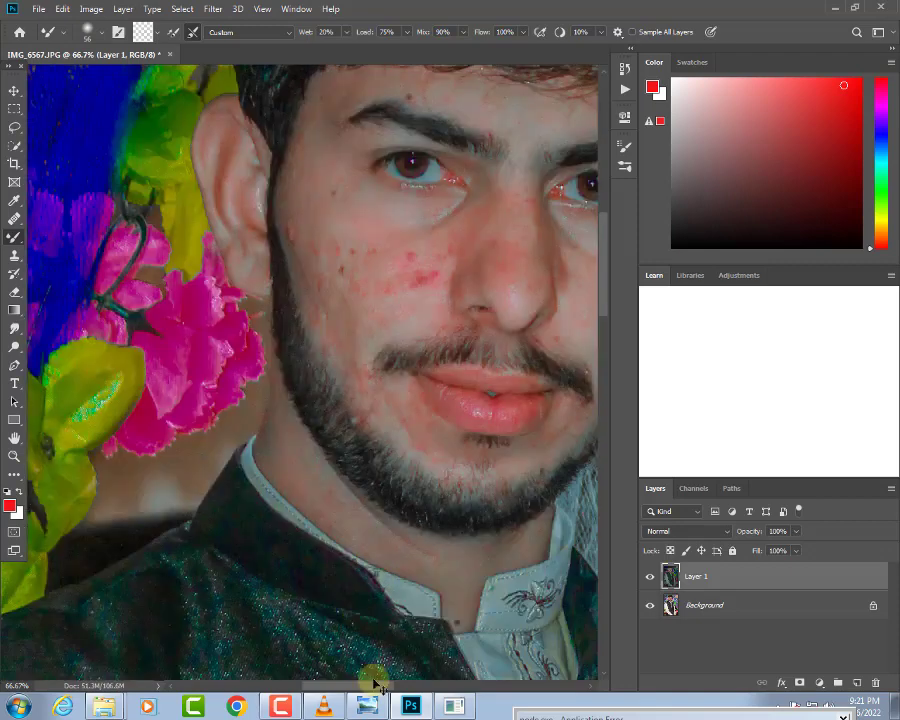
key("ctrl+plus")
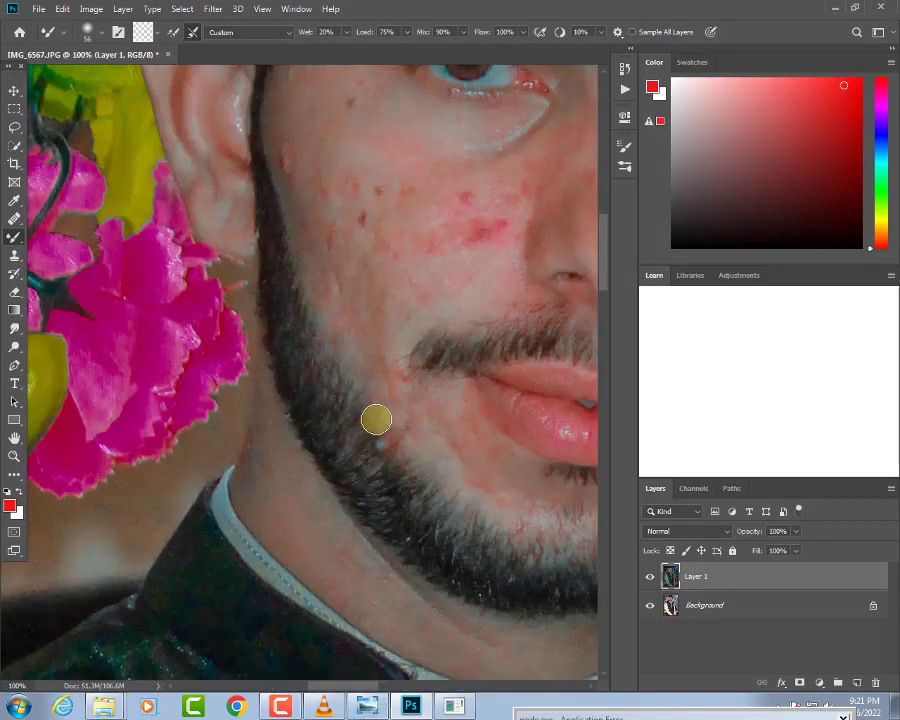
key("ctrl+plus")
left_click_drag(380, 268, 180, 488)
right_click(258, 470)
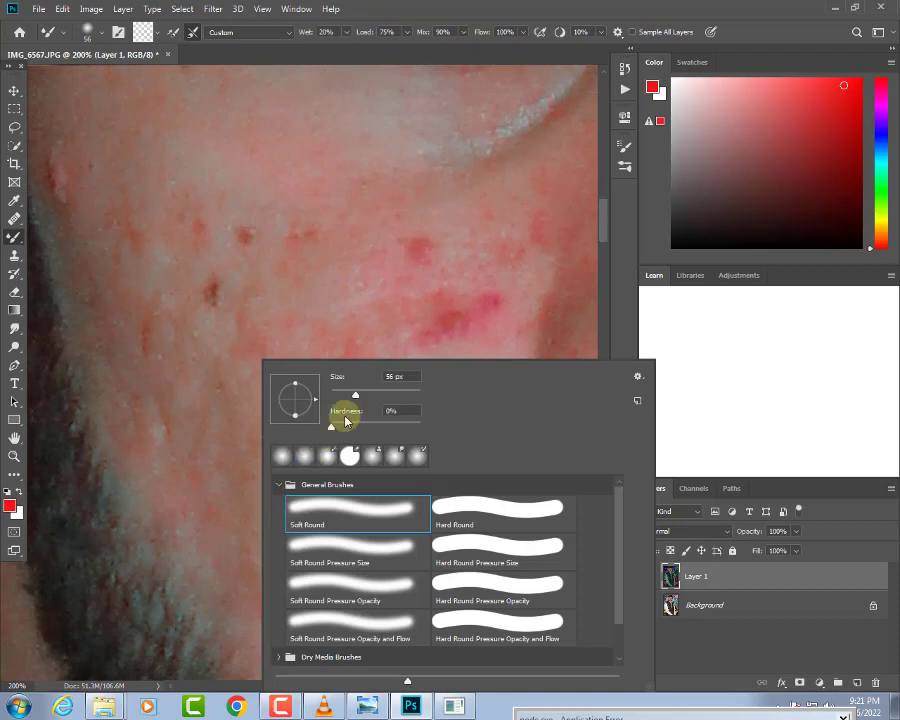
left_click(268, 308)
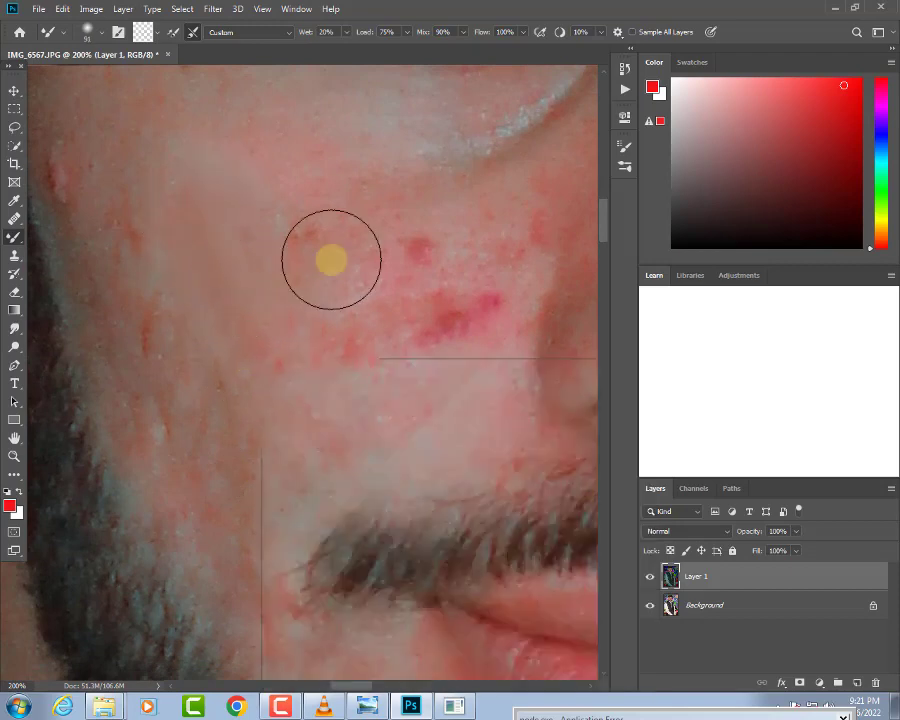
mouse_move(326, 276)
left_mouse_down()
mouse_move(413, 255)
mouse_move(444, 284)
mouse_move(427, 351)
mouse_move(498, 263)
mouse_move(341, 404)
mouse_move(277, 368)
mouse_move(397, 411)
mouse_move(370, 445)
mouse_move(465, 435)
mouse_move(168, 425)
mouse_move(200, 473)
mouse_move(222, 410)
mouse_move(120, 262)
mouse_move(123, 229)
mouse_move(150, 425)
mouse_move(298, 350)
mouse_move(304, 276)
mouse_move(257, 269)
mouse_move(314, 260)
mouse_move(363, 471)
mouse_move(151, 380)
mouse_move(134, 387)
mouse_move(140, 366)
mouse_move(200, 321)
mouse_move(322, 280)
mouse_move(495, 310)
left_mouse_up()
- Smooth the skin below the viewer-left eye and across the nose with the Mixer Brush
scroll(313, 259, "up", 4)
scroll(495, 310, "right", 3)
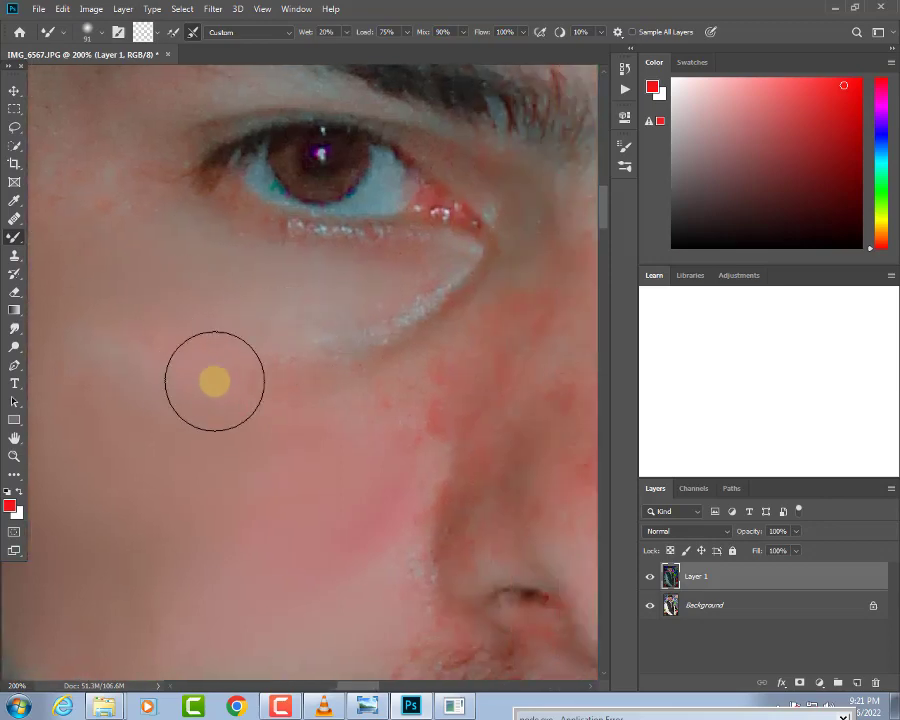
scroll(451, 487, "down", 3)
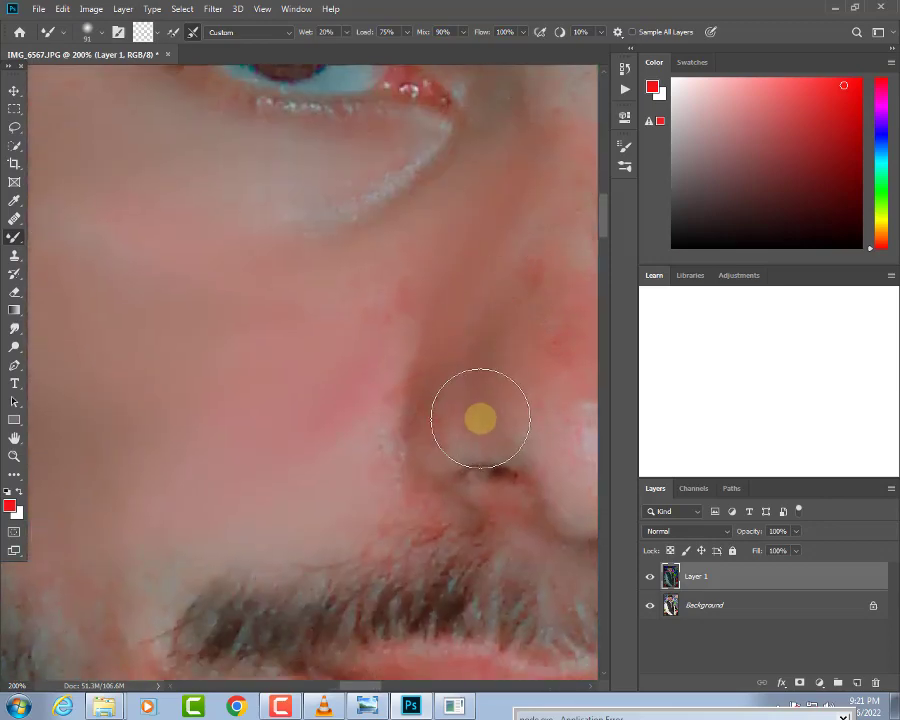
scroll(343, 423, "right", 3)
mouse_move(343, 423)
left_mouse_down()
mouse_move(390, 377)
mouse_move(428, 420)
mouse_move(381, 354)
mouse_move(409, 315)
mouse_move(355, 282)
mouse_move(344, 325)
mouse_move(366, 205)
left_mouse_up()
scroll(366, 205, "up", 3)
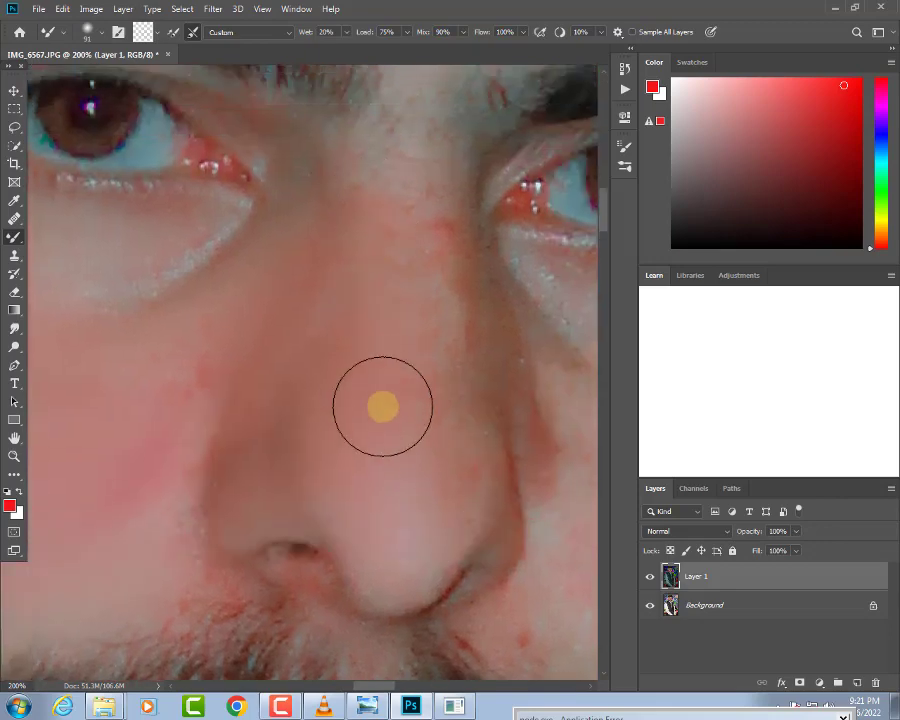
- Smooth the skin between the eyebrows and across the forehead up to the hairline with the Mixer Brush
scroll(475, 481, "up", 4)
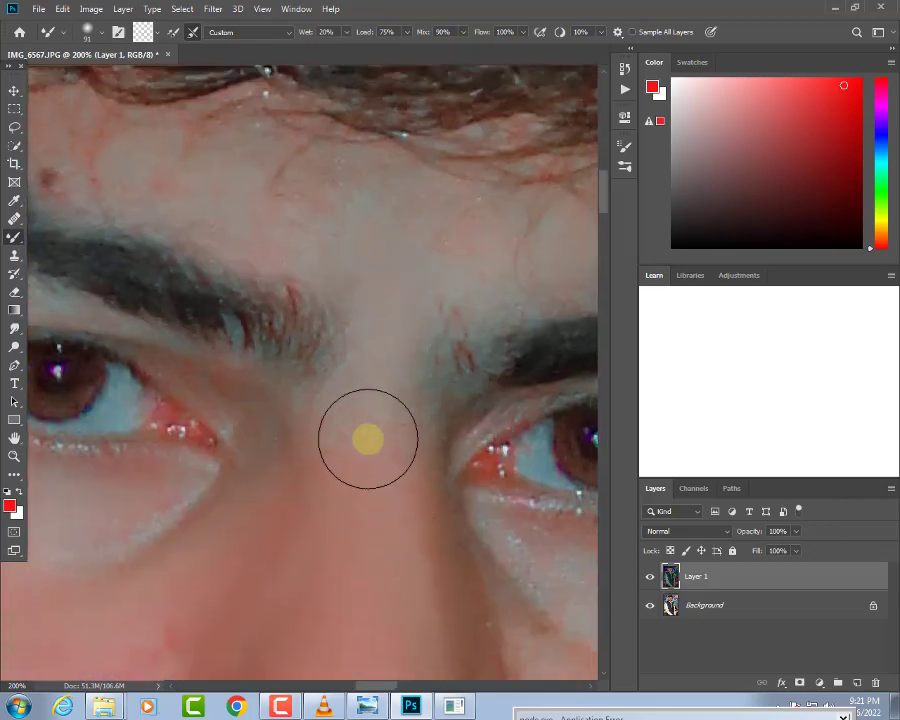
scroll(460, 387, "up", 2)
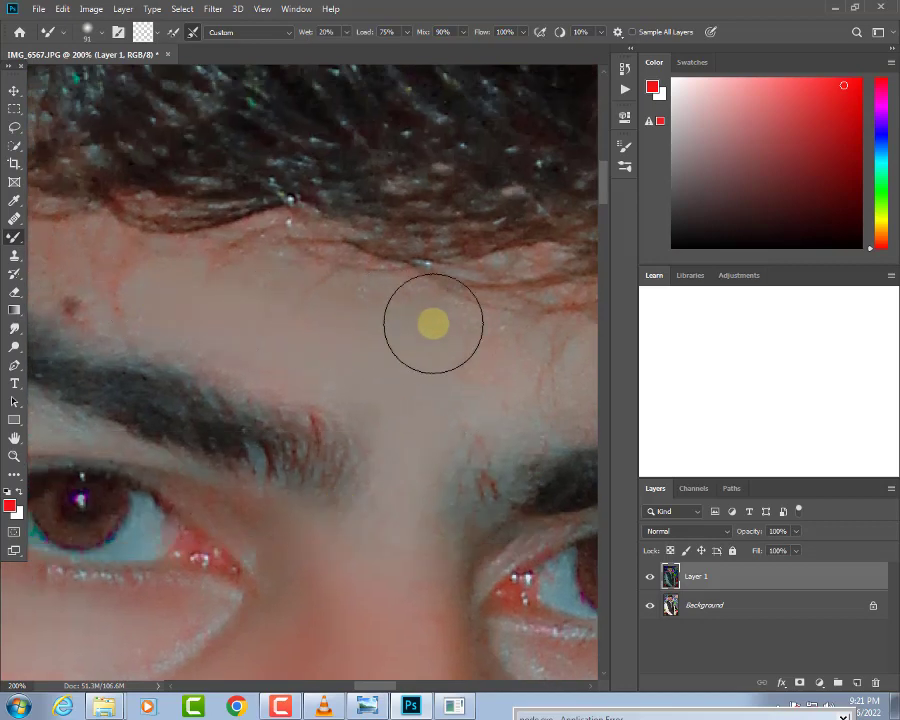
scroll(287, 318, "up", 2)
scroll(490, 356, "left", 3)
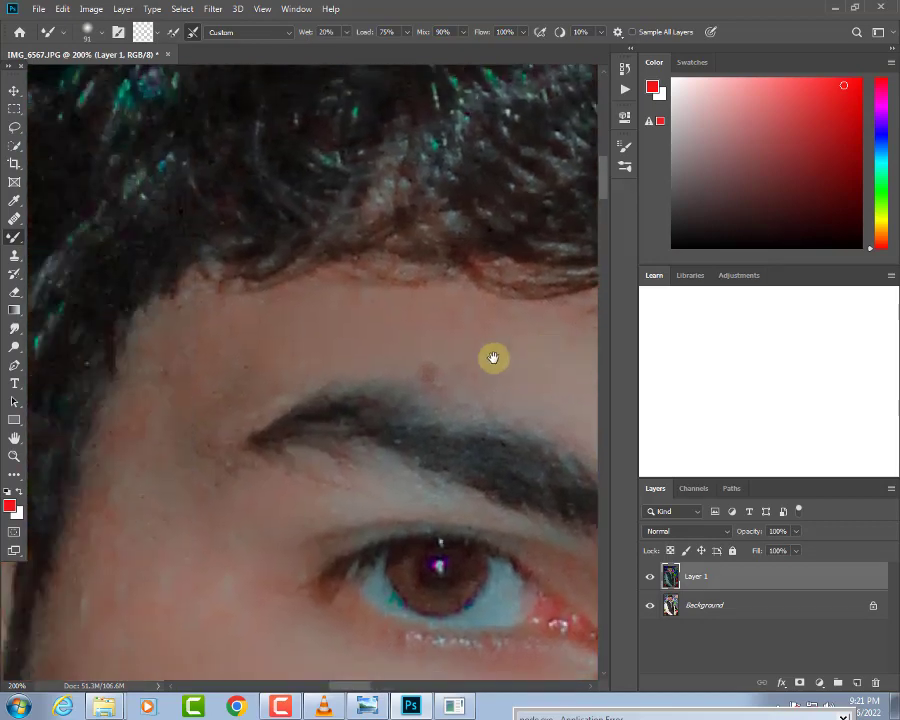
scroll(74, 472, "down", 2)
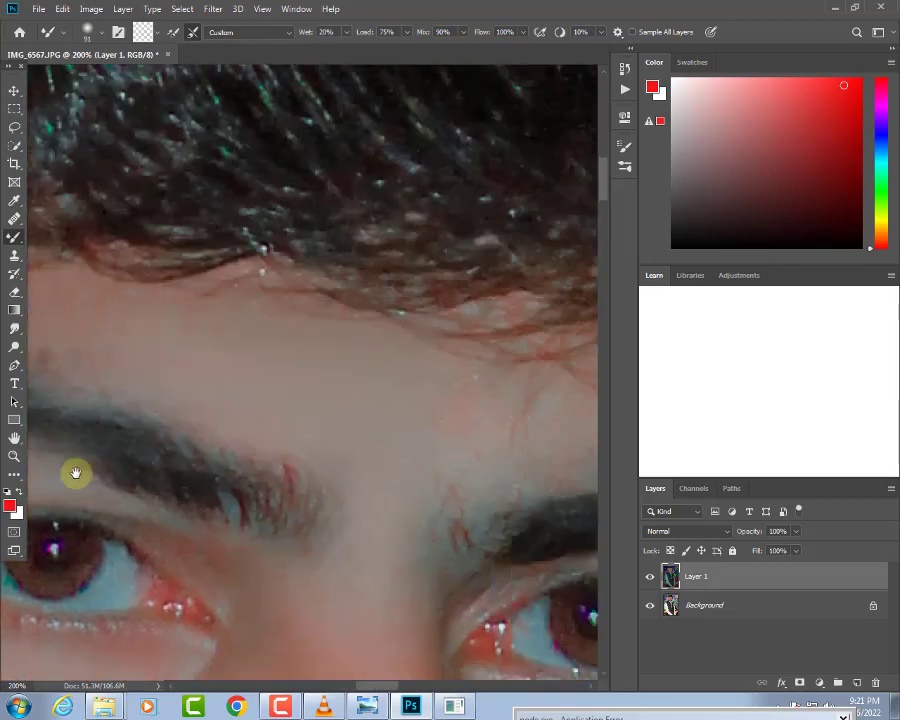
scroll(218, 420, "up", 2)
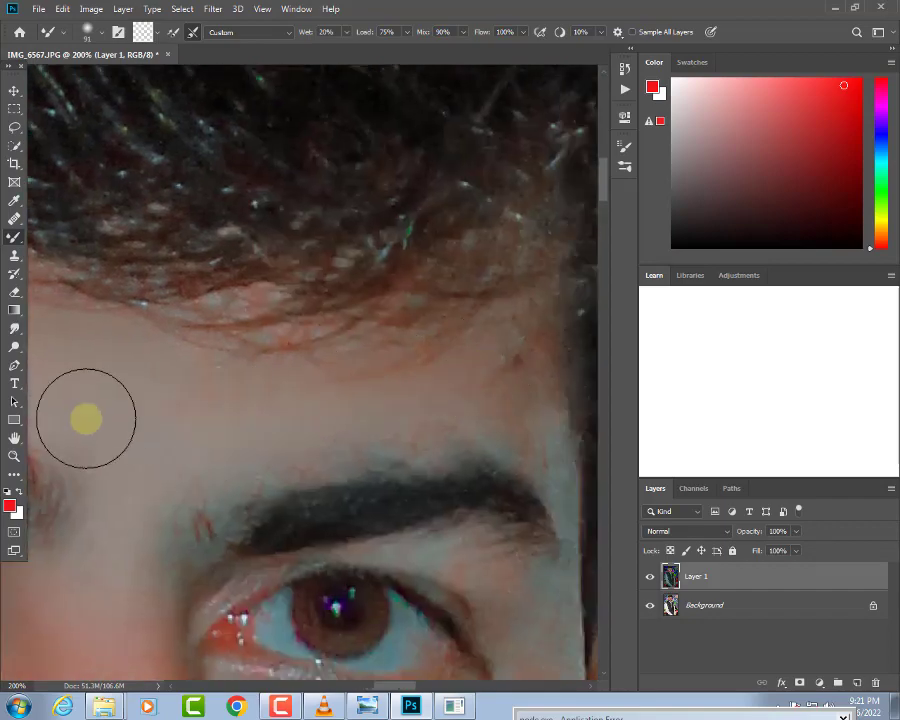
- Blend the skin around the viewer-right eye, from below the eyebrow to the under-eye area
scroll(420, 362, "right", 3)
scroll(280, 400, "down", 3)
scroll(280, 400, "right", 2)
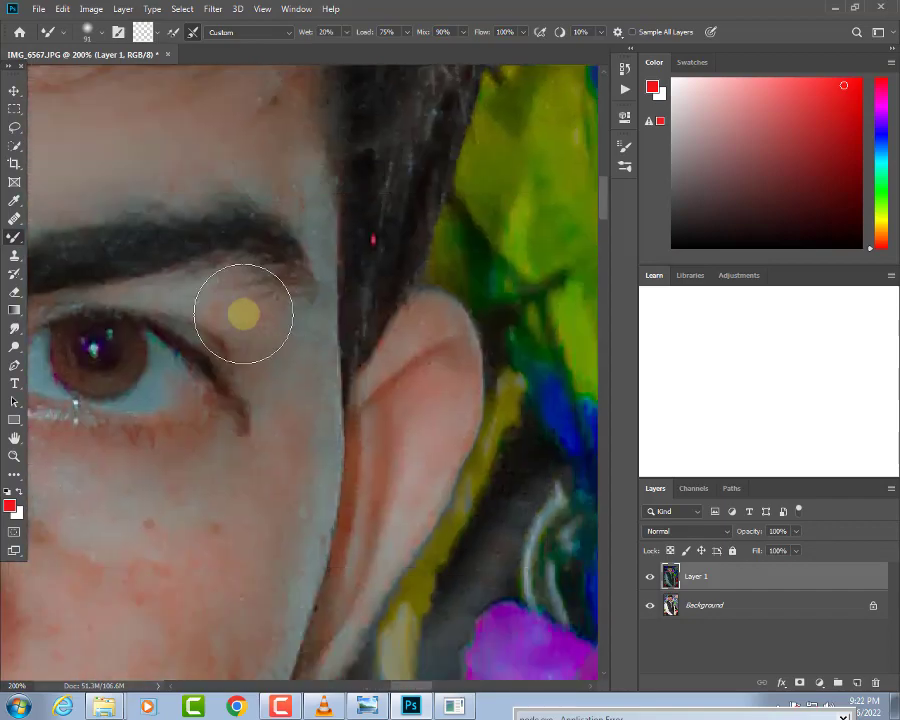
scroll(370, 406, "left", 1)
scroll(290, 400, "down", 4)
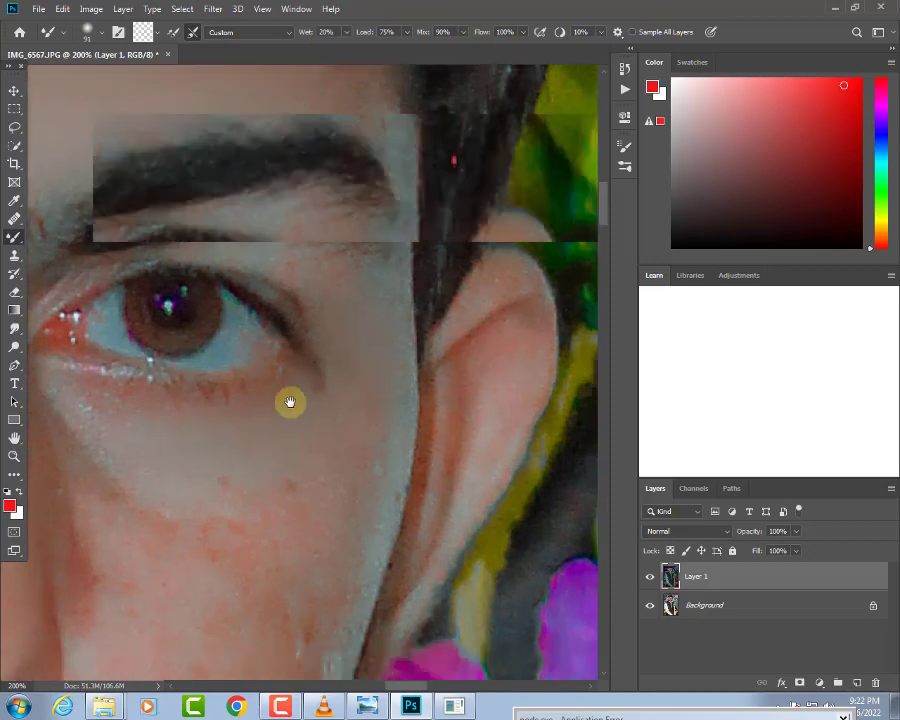
- Smooth the viewer-right cheek from below the eye down to the jawline, including the nose fold and the ear, with the Mixer Brush
scroll(114, 344, "left", 1)
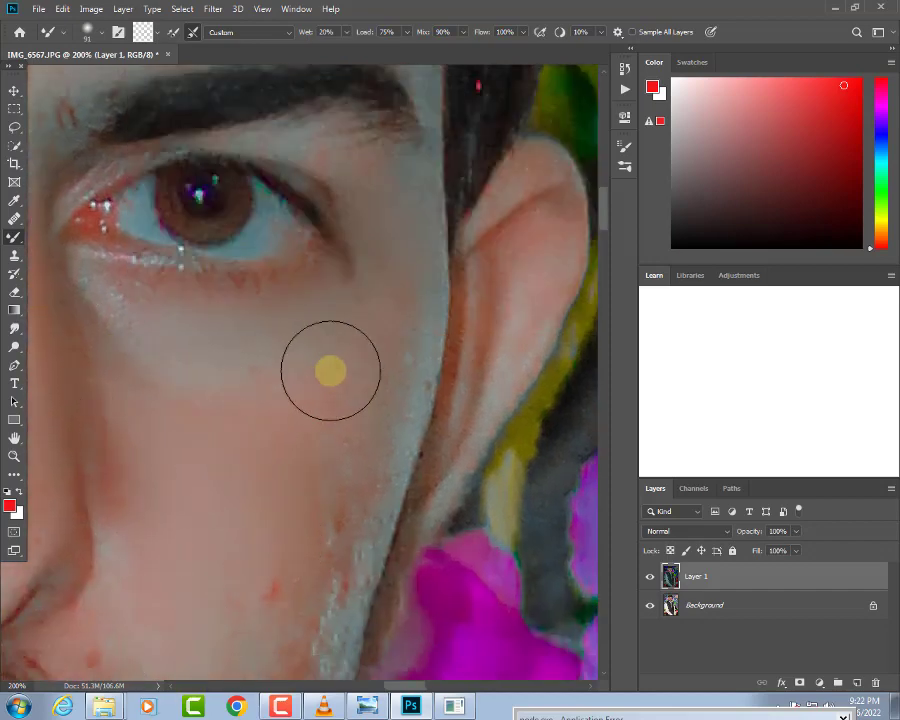
mouse_move(315, 450)
left_mouse_down()
mouse_move(342, 353)
mouse_move(345, 275)
left_mouse_up()
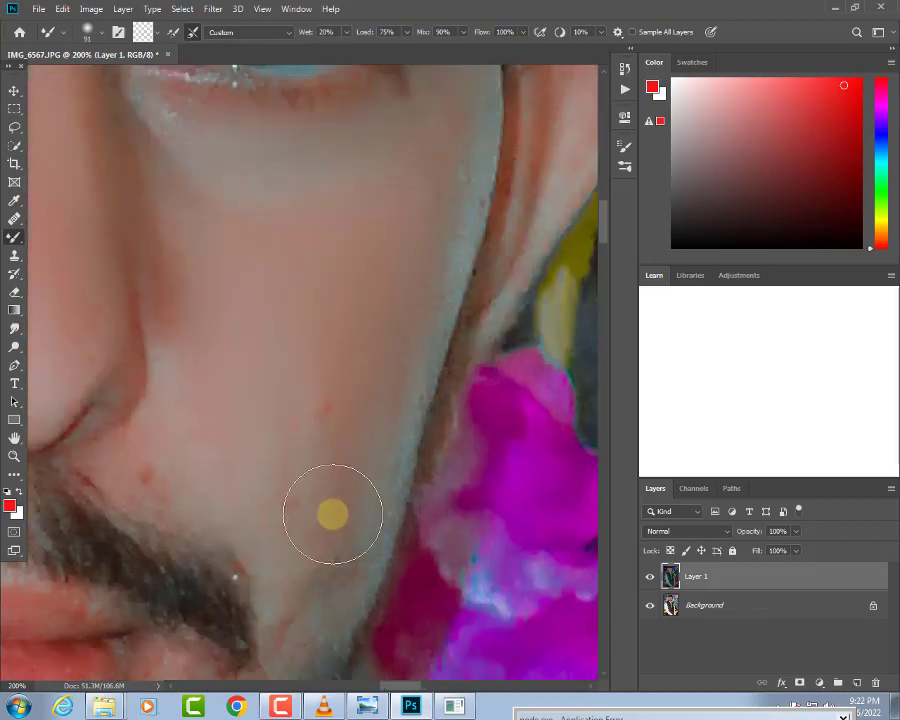
scroll(250, 470, "down", 1)
scroll(250, 470, "left", 1)
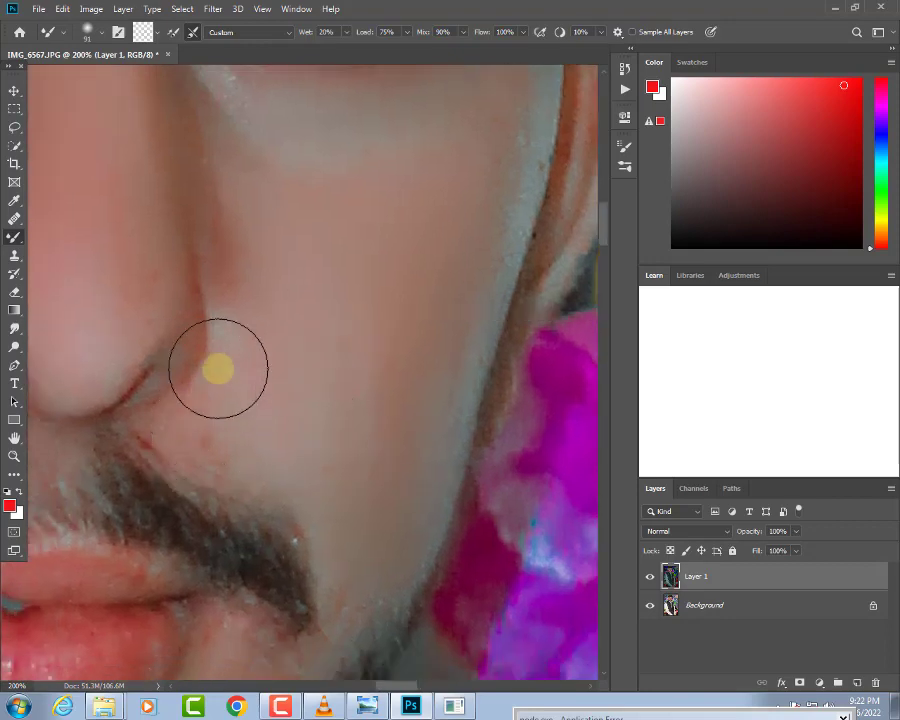
scroll(503, 424, "up", 5)
left_click_drag(538, 269, 331, 372)
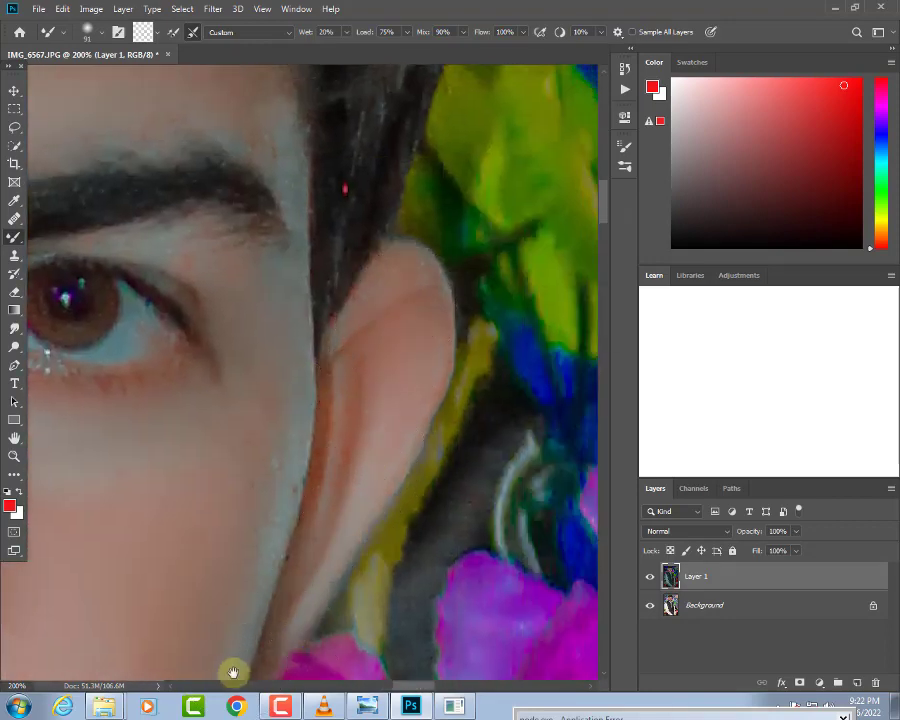
- Blend the skin between the mouth and the beard, from the viewer-right mouth corner across the chin to the viewer-left lower cheek
mouse_move(235, 667)
left_mouse_down()
mouse_move(311, 410)
mouse_move(331, 392)
mouse_move(287, 368)
left_mouse_up()
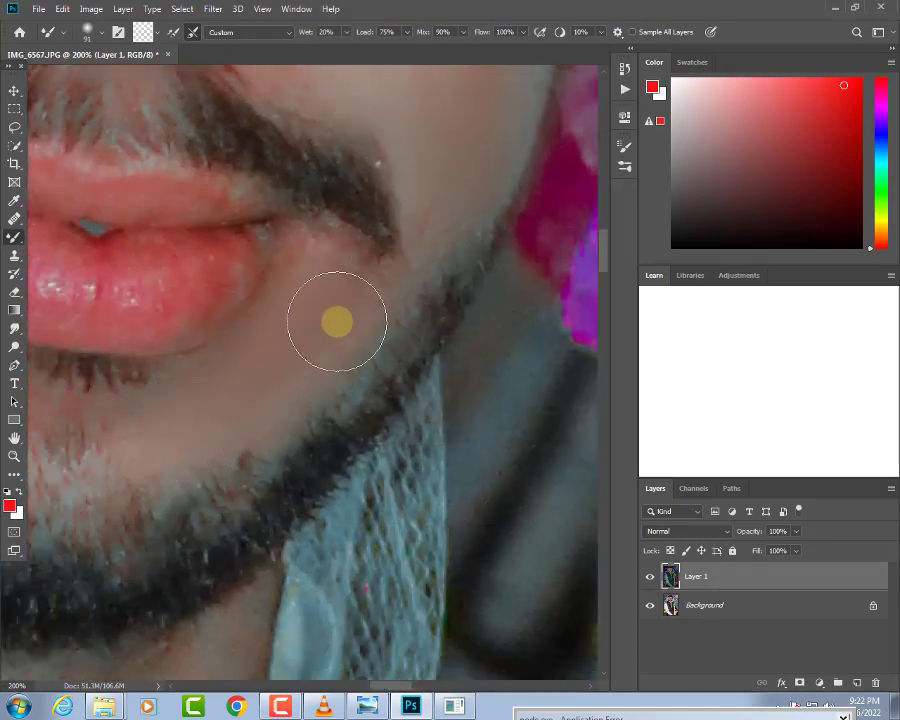
scroll(276, 386, "left", 5)
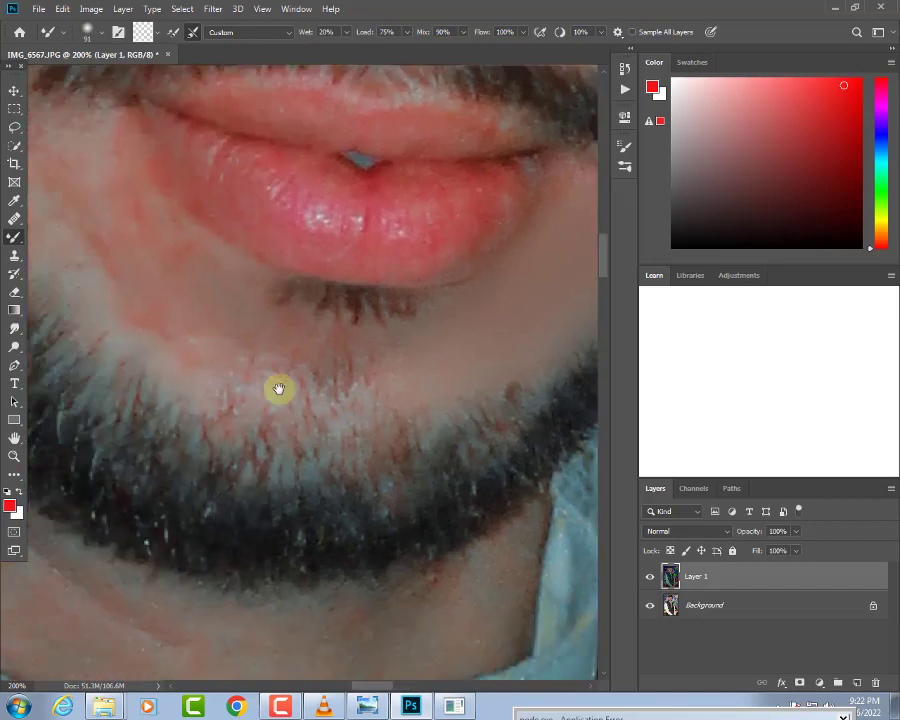
scroll(400, 410, "left", 3)
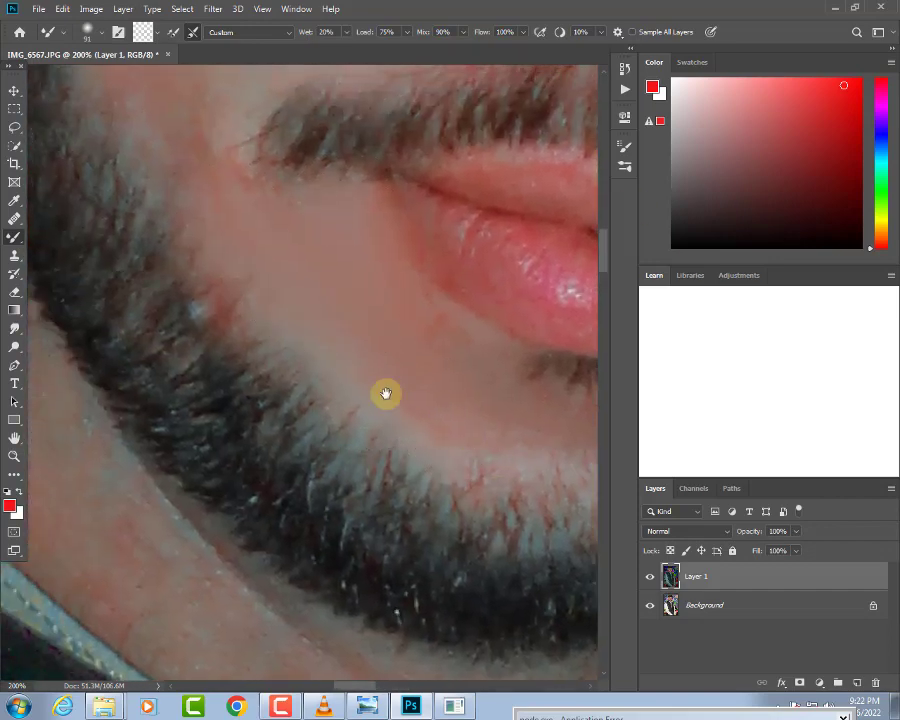
scroll(385, 392, "up", 3)
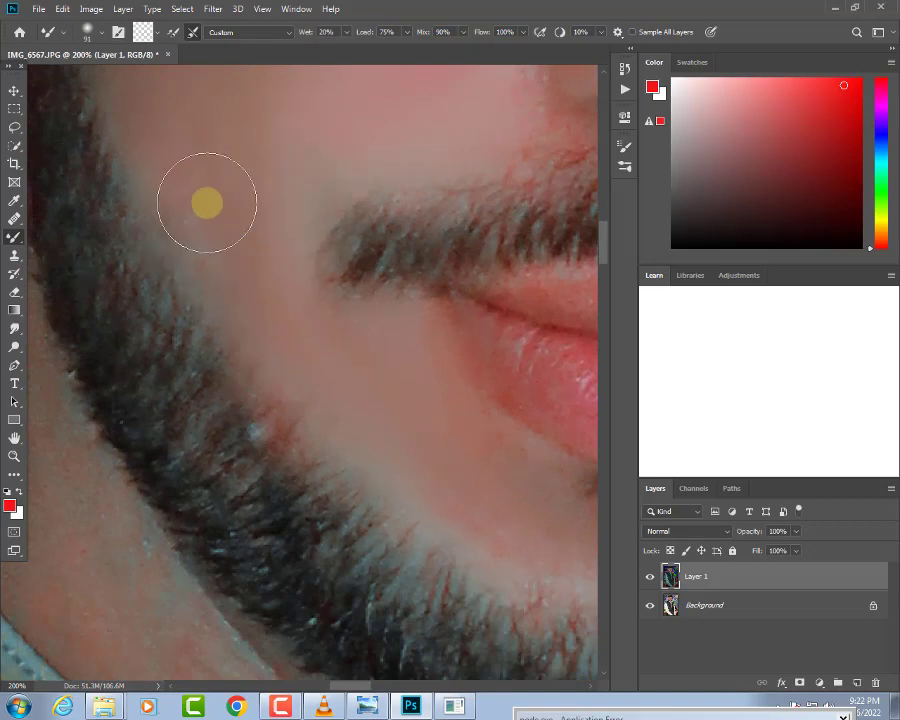
scroll(380, 392, "down", 3)
scroll(486, 419, "up", 2)
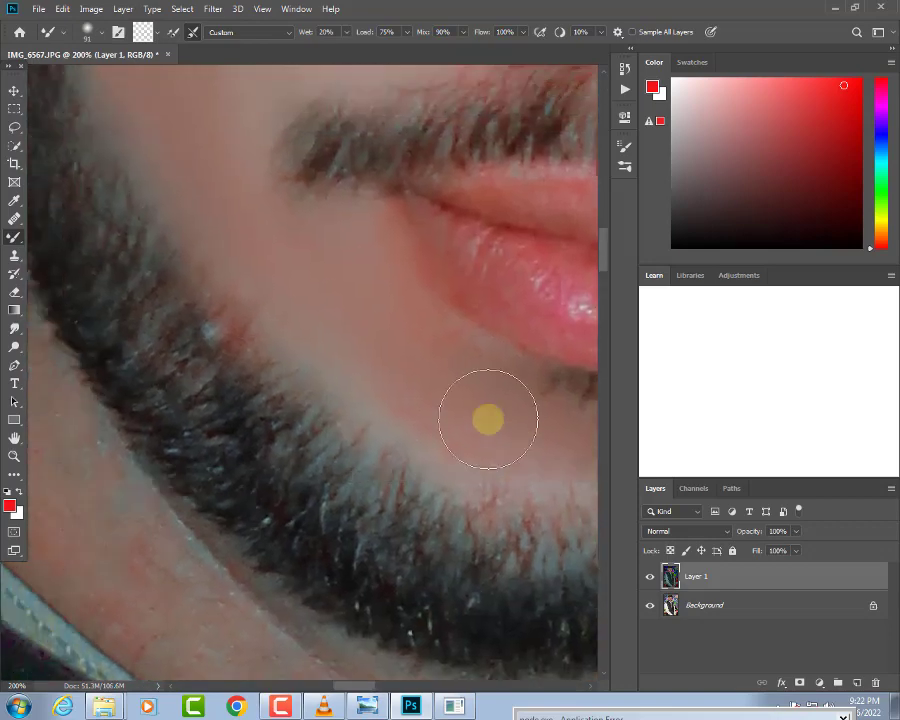
scroll(197, 281, "right", 3)
scroll(197, 281, "down", 3)
- Smooth the throat skin below the beard and between the two collar points with the Mixer Brush
scroll(411, 393, "down", 3)
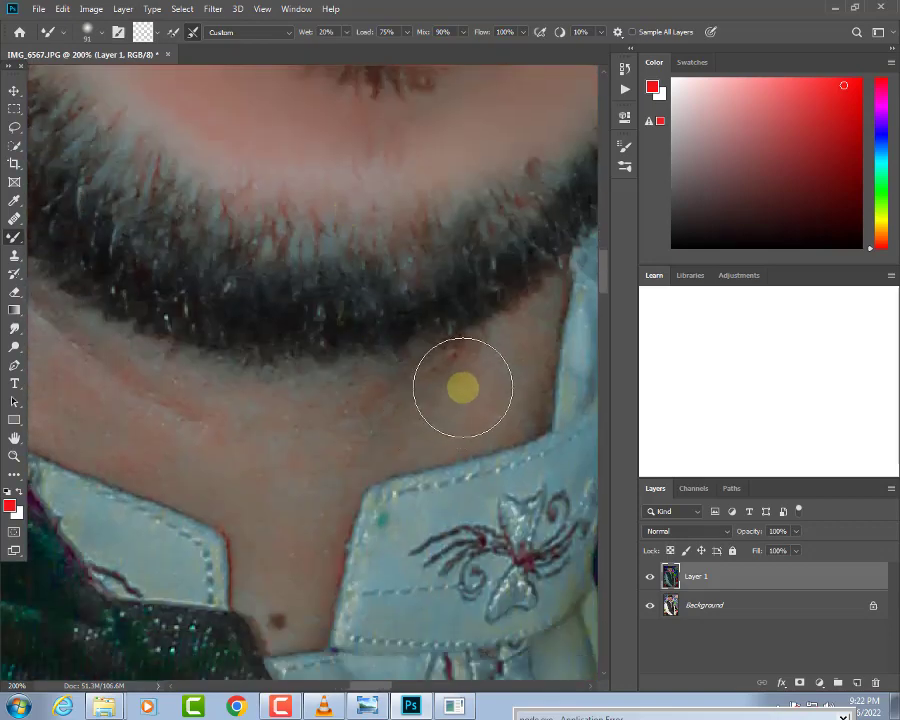
mouse_move(465, 406)
left_mouse_down()
mouse_move(261, 462)
mouse_move(492, 407)
mouse_move(297, 424)
mouse_move(304, 512)
left_mouse_up()
scroll(474, 506, "left", 5)
scroll(474, 506, "down", 1)
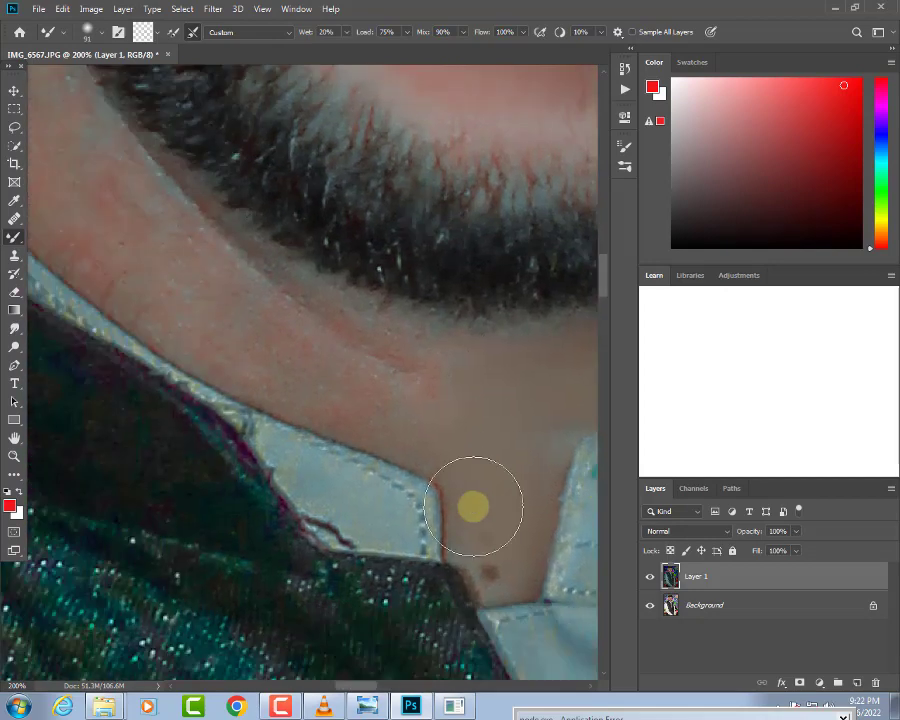
- Smooth the viewer-left side of the neck between the collar and the beard, up toward the ear
scroll(310, 366, "up", 2)
scroll(310, 366, "left", 3)
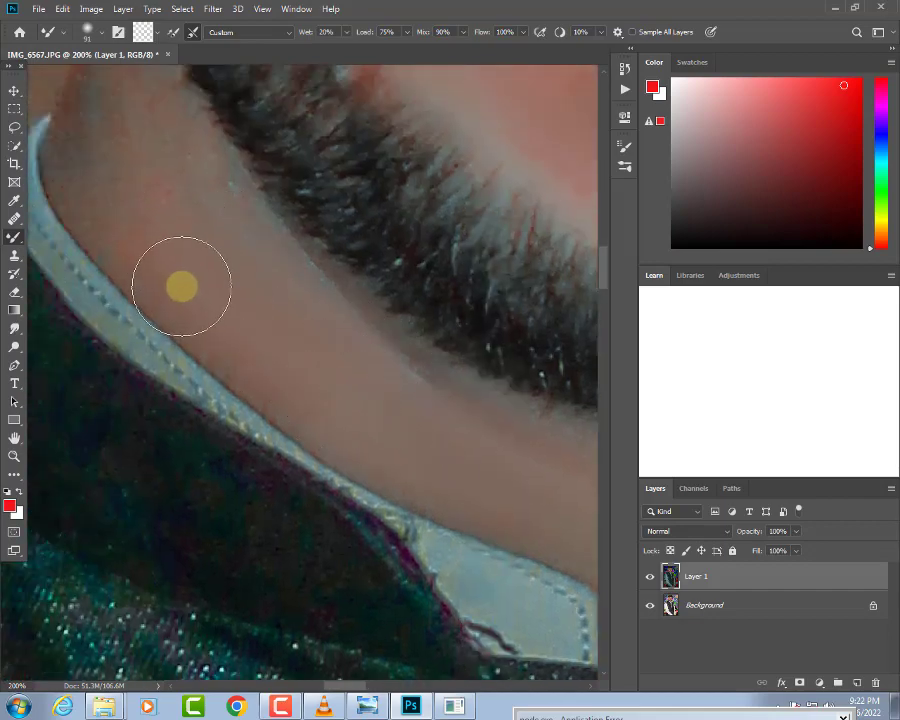
scroll(245, 330, "up", 2)
scroll(245, 330, "left", 2)
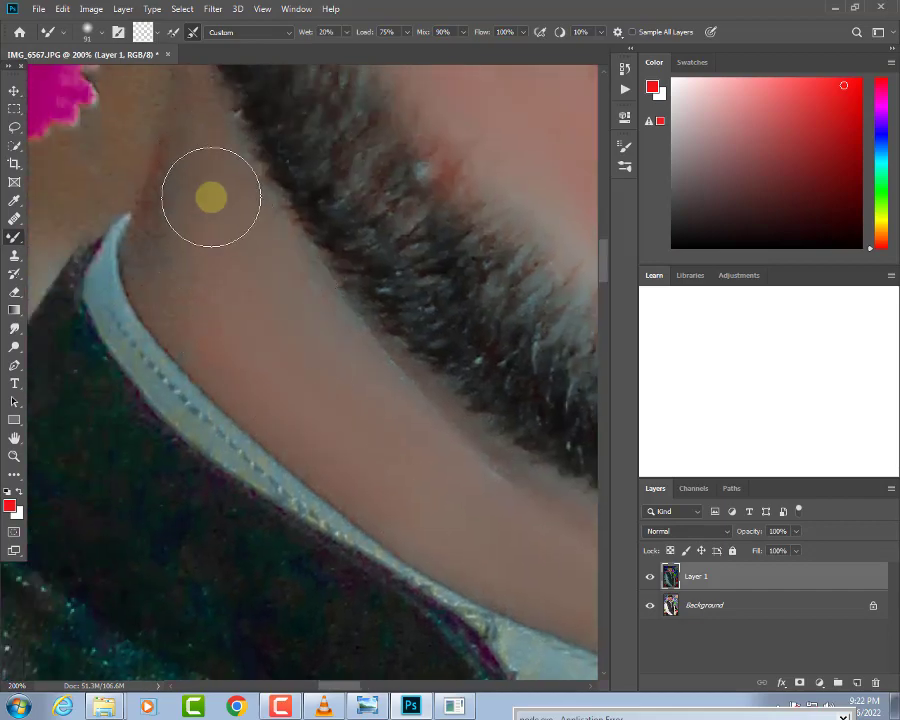
scroll(211, 458, "up", 3)
scroll(211, 458, "left", 1)
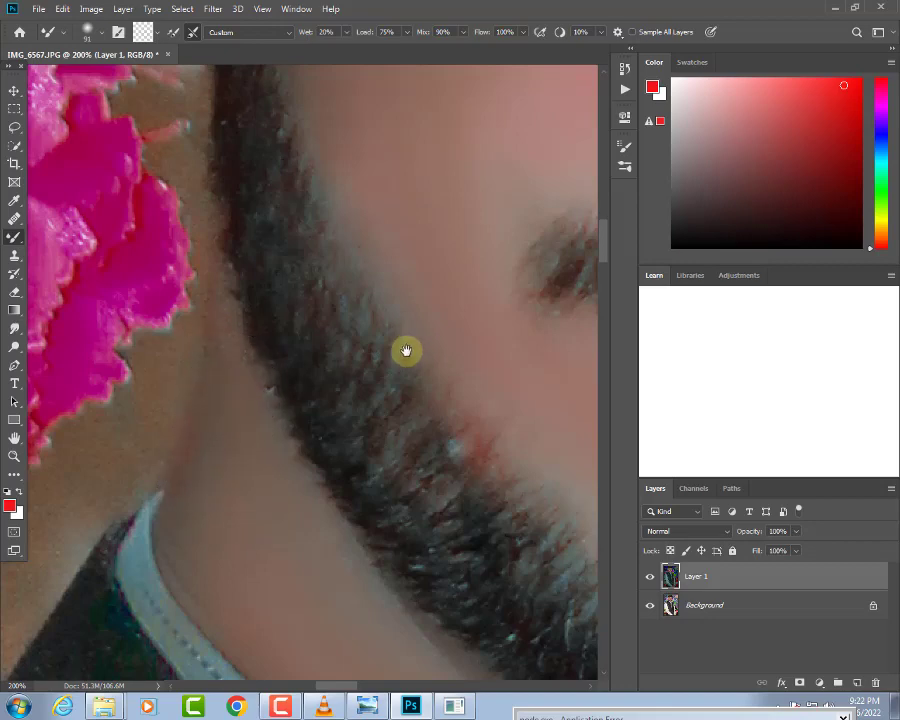
- Reduce the Mixer Brush size to 55 px and blend the viewer-left under-eye edge and the cheek beside the nose
scroll(406, 352, "up", 3)
scroll(406, 352, "right", 2)
scroll(300, 330, "right", 3)
scroll(300, 330, "down", 1)
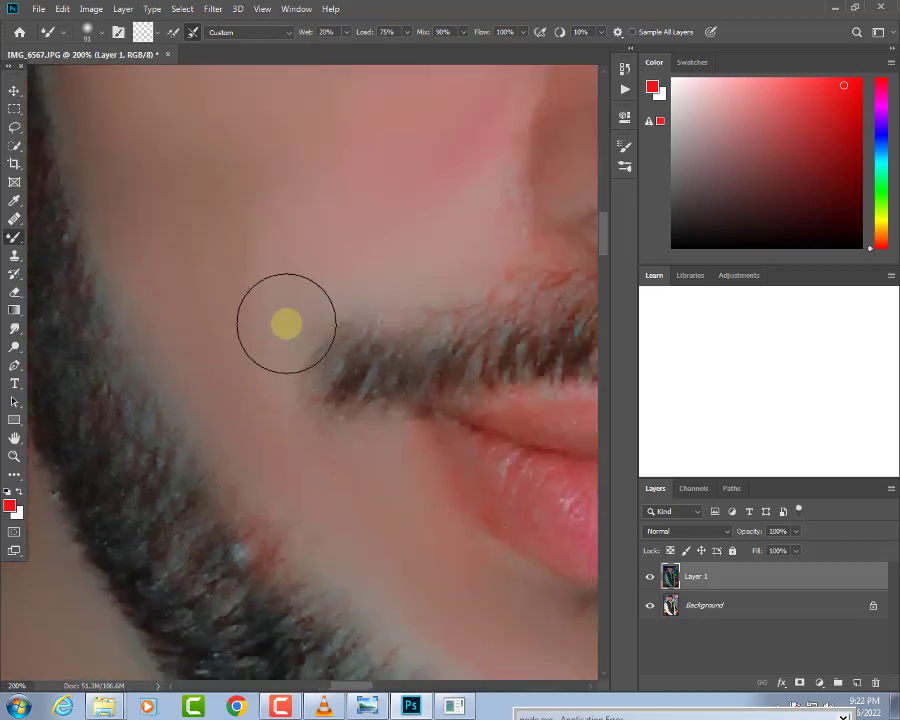
scroll(430, 230, "up", 2)
scroll(430, 230, "right", 2)
right_click(412, 220)
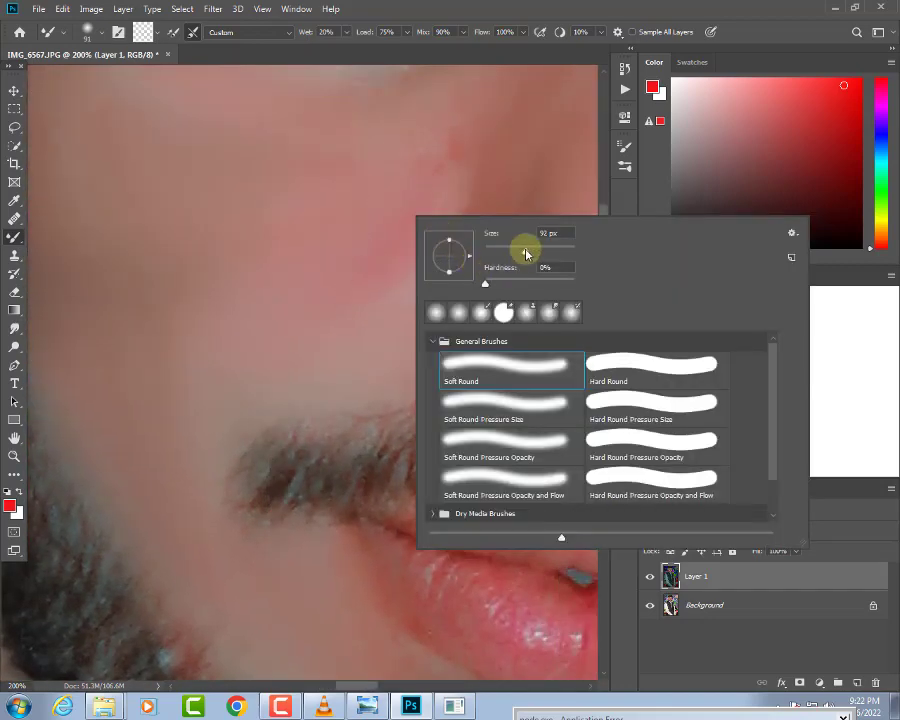
left_click_drag(525, 254, 515, 246)
scroll(331, 281, "up", 3)
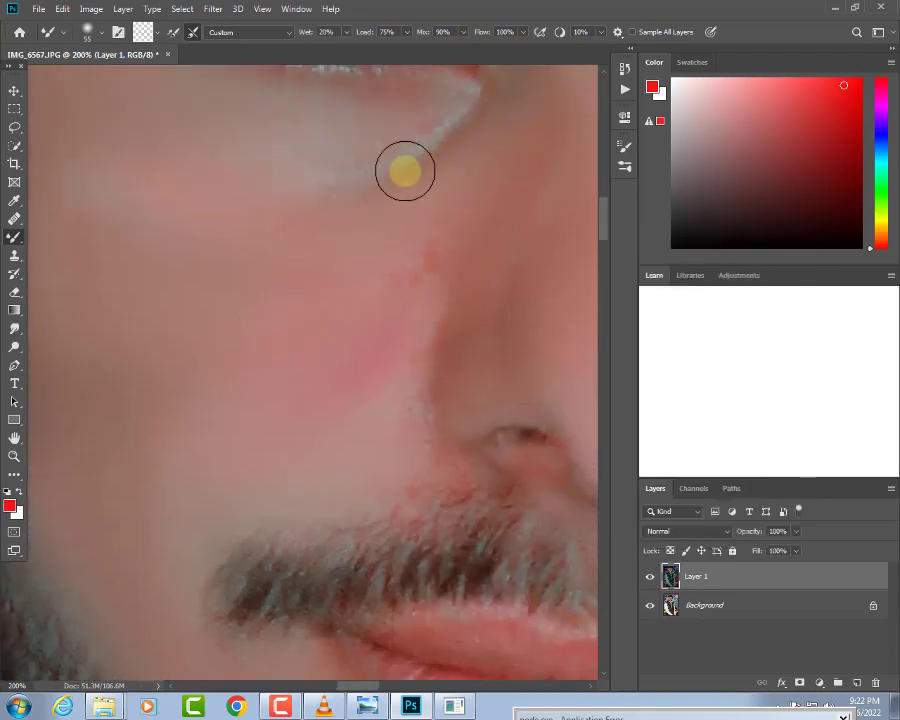
mouse_move(318, 193)
left_mouse_down()
mouse_move(147, 177)
mouse_move(345, 293)
left_mouse_up()
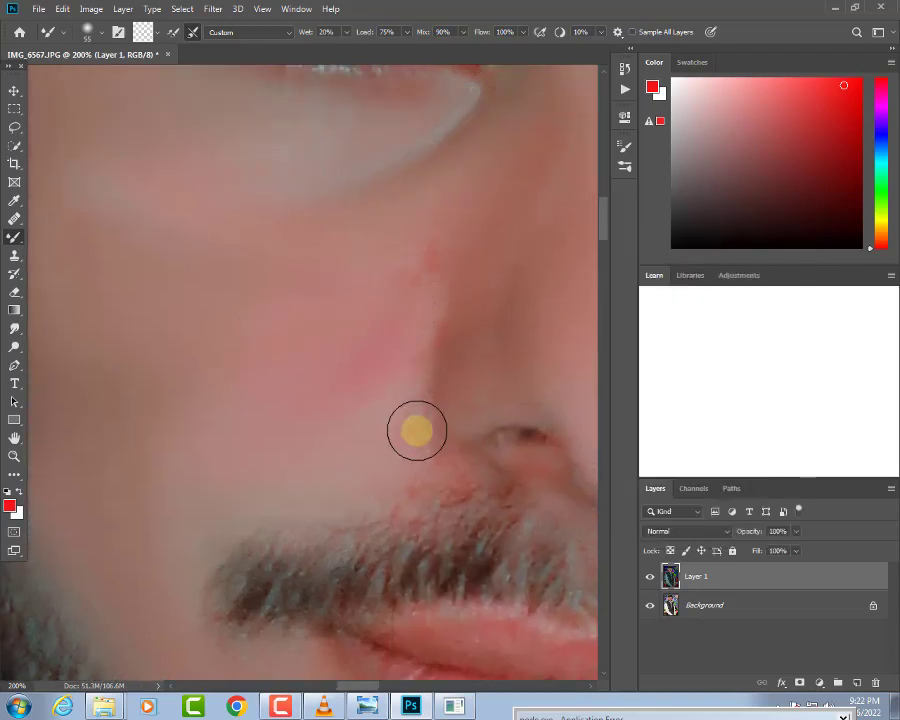
- Smooth the skin around the viewer-left eye, from the outer corner to the inner corner and the side of the nose
left_click_drag(495, 342, 315, 365)
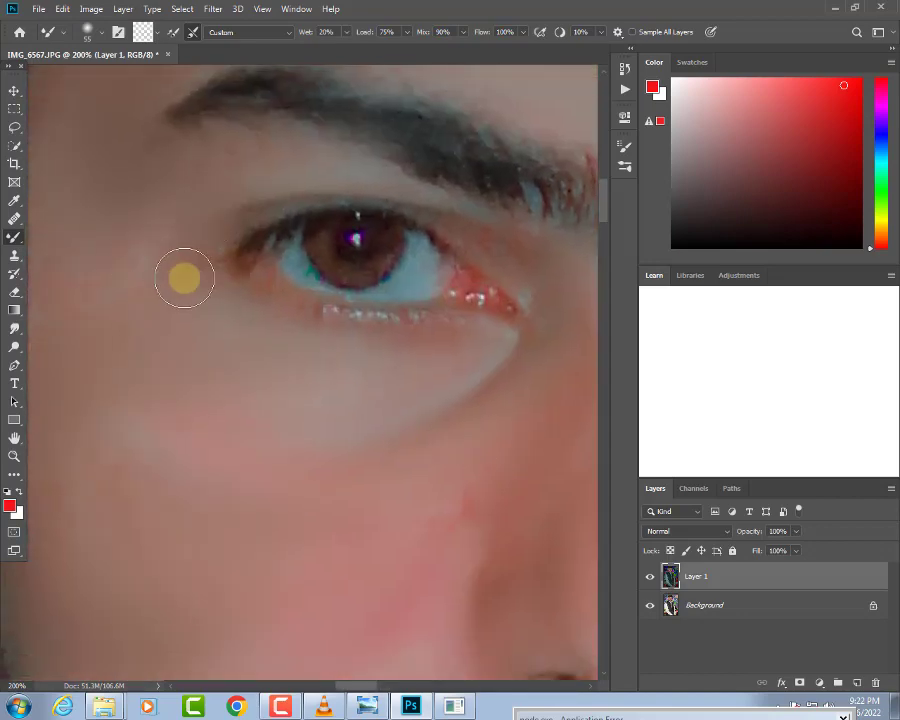
left_click_drag(571, 278, 476, 231)
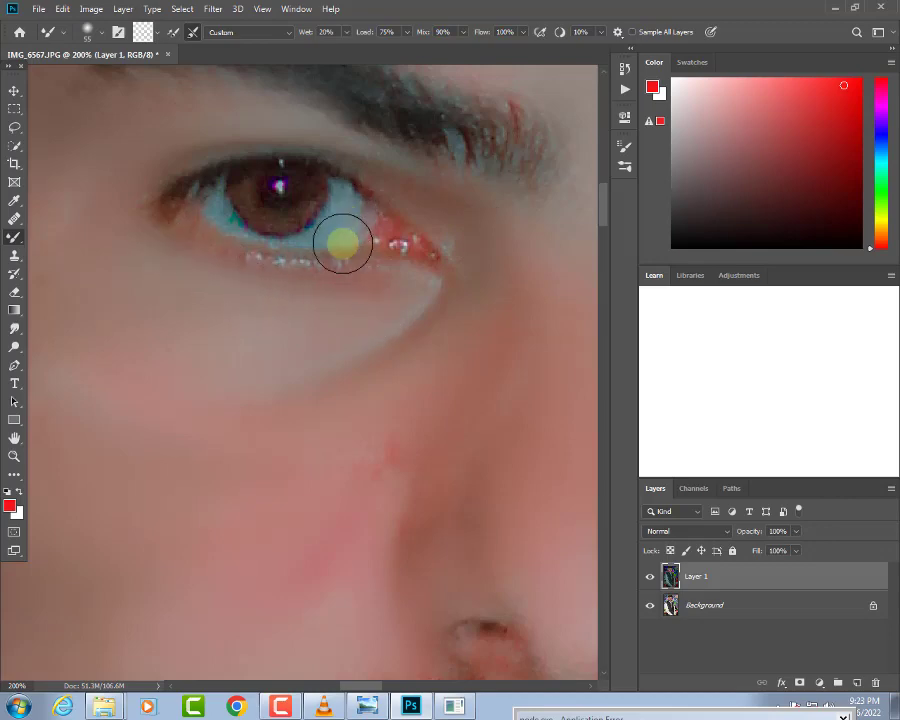
scroll(380, 247, "down", 3)
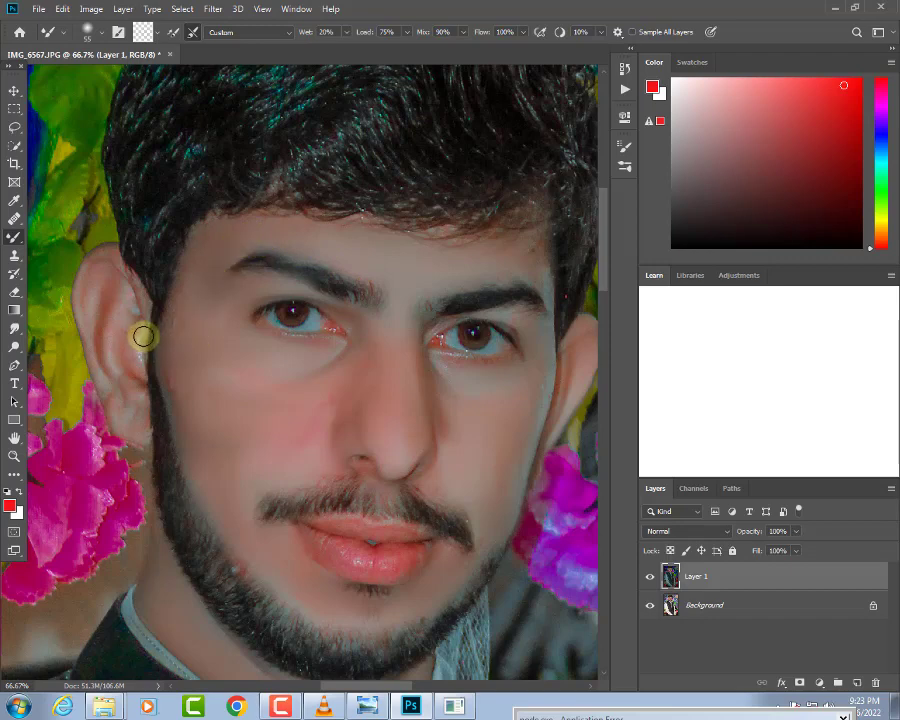
- Smooth the viewer-left ear from the lobe through the inner folds to the upper rim with the 55 px Mixer Brush
key("ctrl+plus")
key("ctrl+plus")
key("ctrl+plus")
left_click_drag(384, 370, 506, 346)
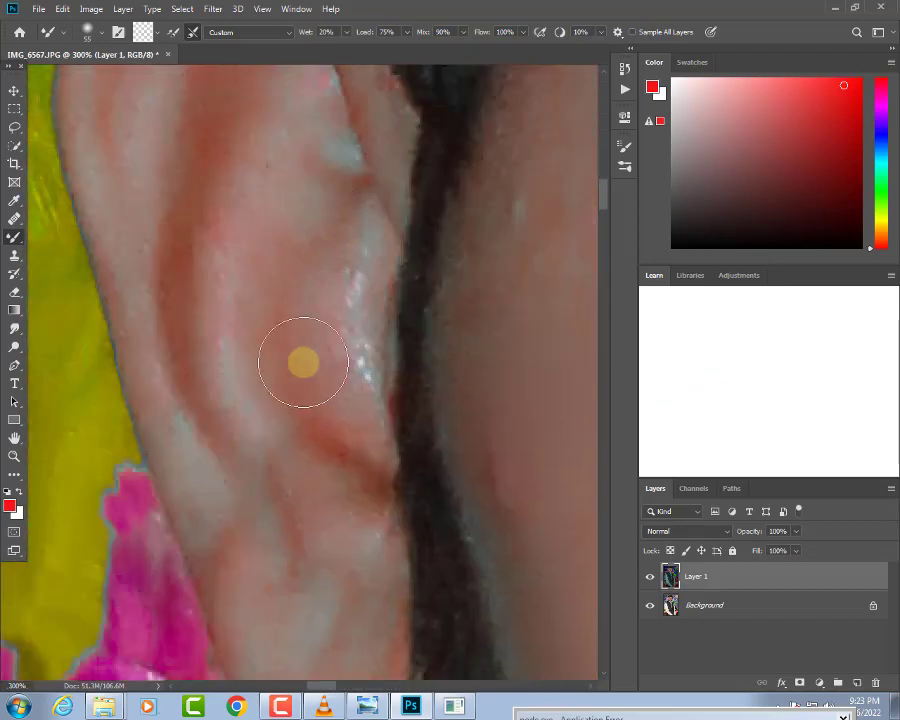
left_click_drag(261, 398, 222, 340)
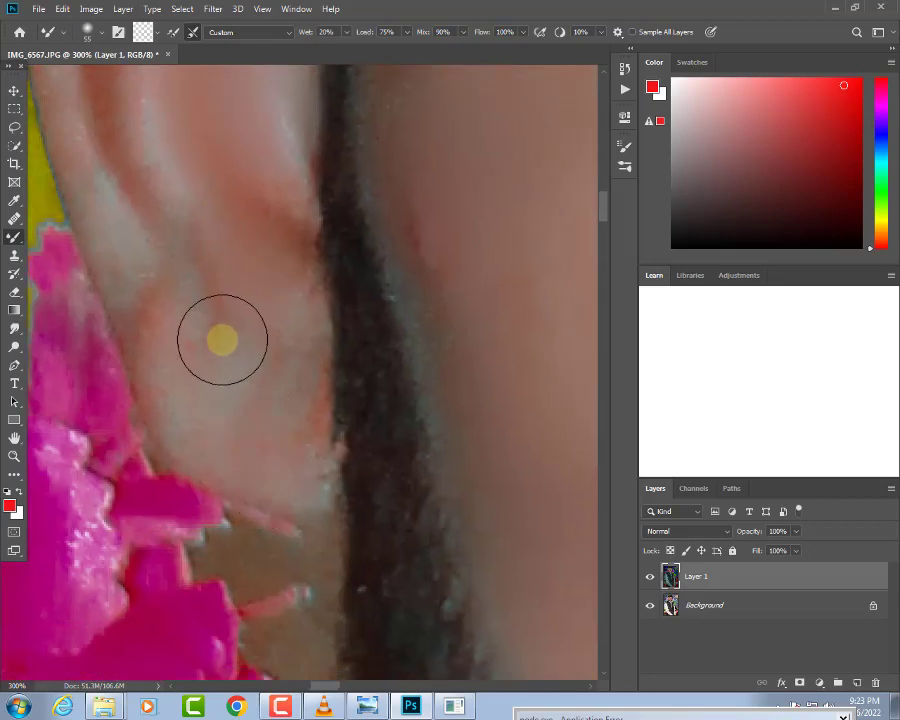
left_click_drag(161, 291, 287, 568)
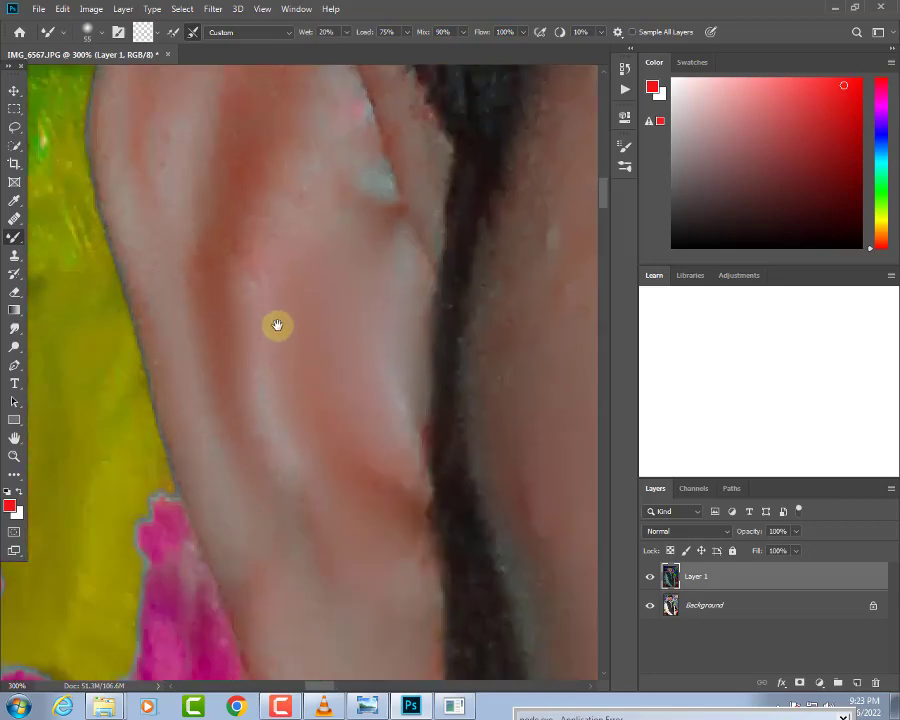
left_click_drag(277, 325, 312, 540)
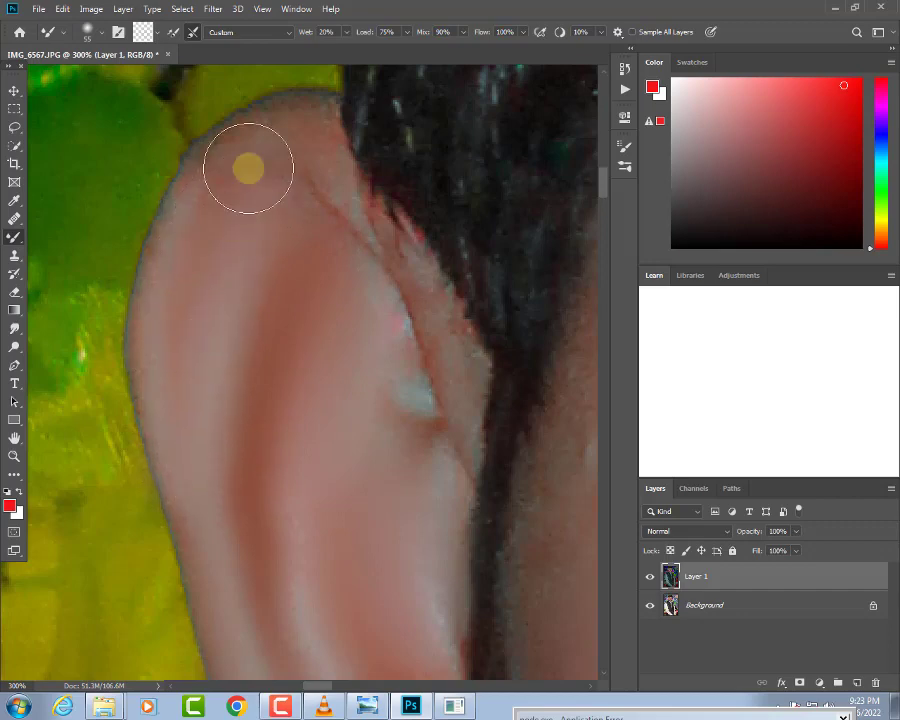
- Blend the skin along the viewer-left sideburn and across the outer cheek toward the eye
left_click_drag(529, 541, 314, 356)
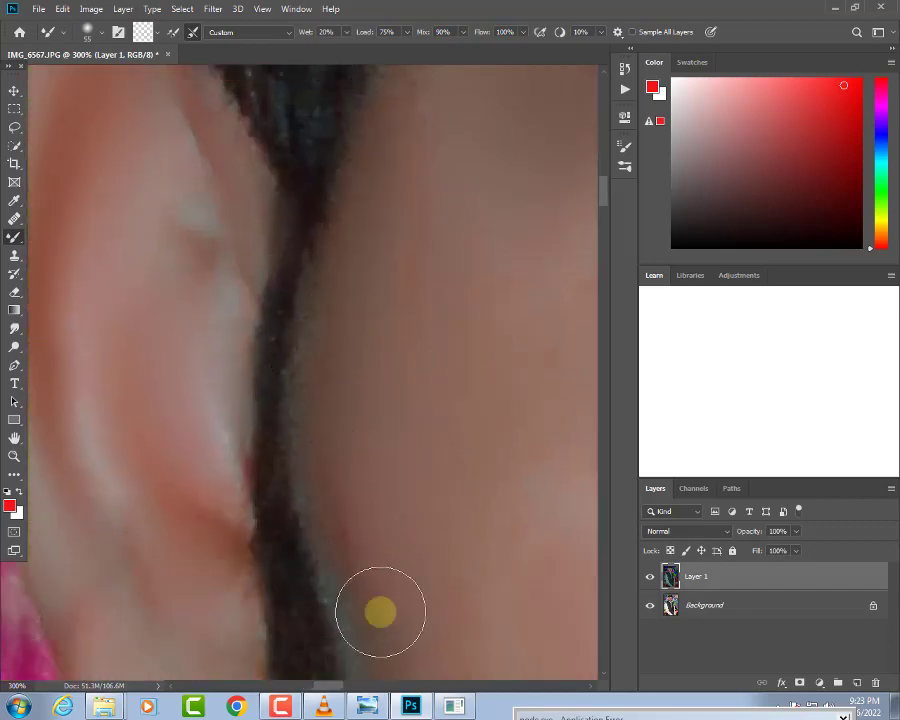
left_click_drag(380, 612, 305, 225)
mouse_move(400, 373)
left_mouse_down()
mouse_move(210, 596)
mouse_move(297, 391)
left_mouse_up()
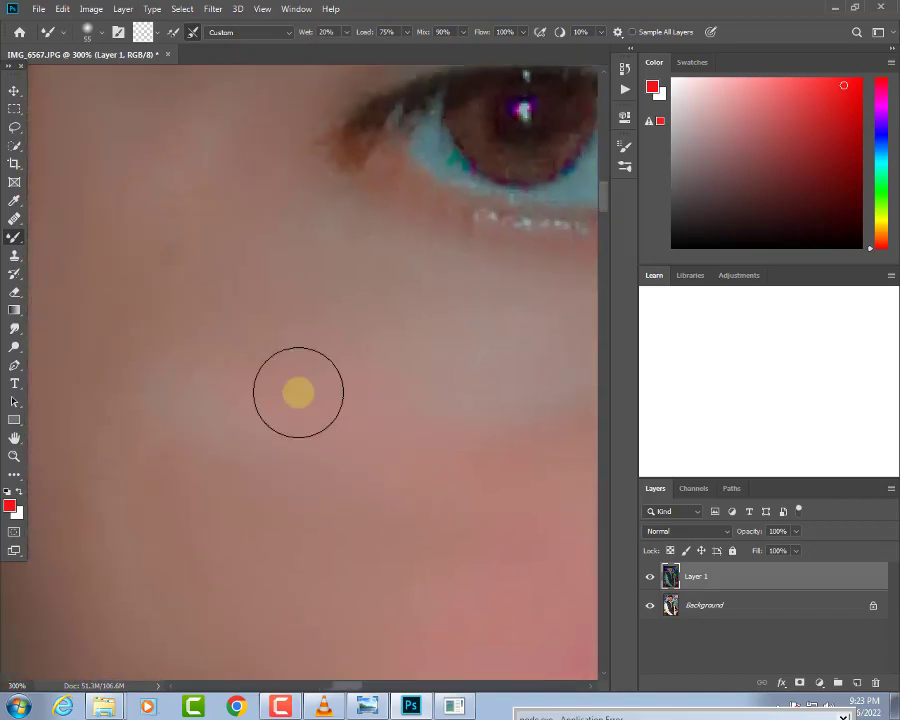
- Enlarge the Mixer Brush to 139 px and even out the skin tones across the viewer-left cheek and temple
scroll(424, 375, "down", 4)
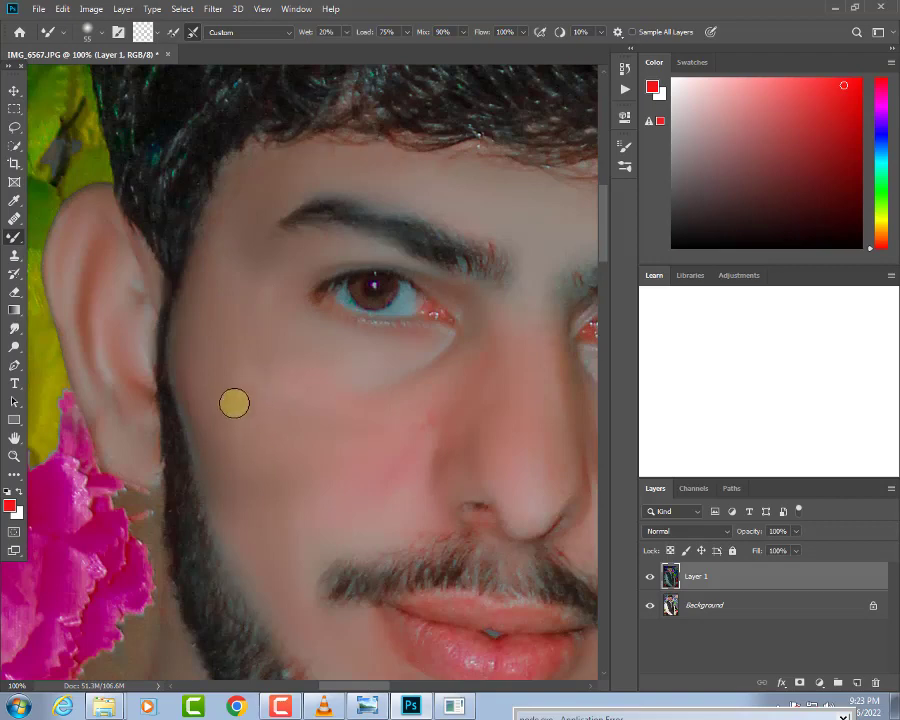
scroll(352, 462, "down", 2)
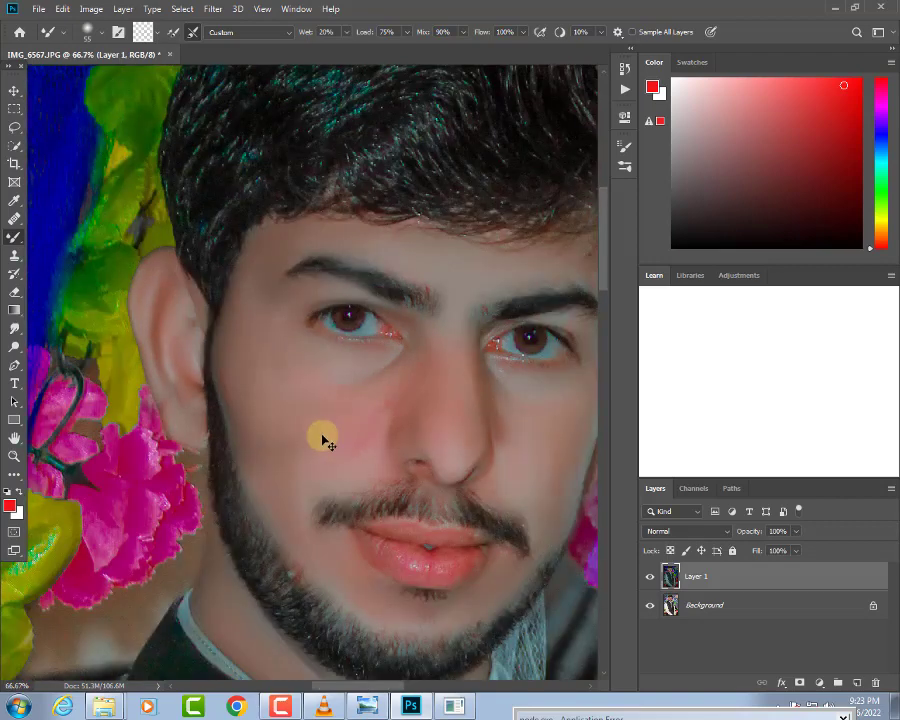
scroll(333, 417, "up", 4)
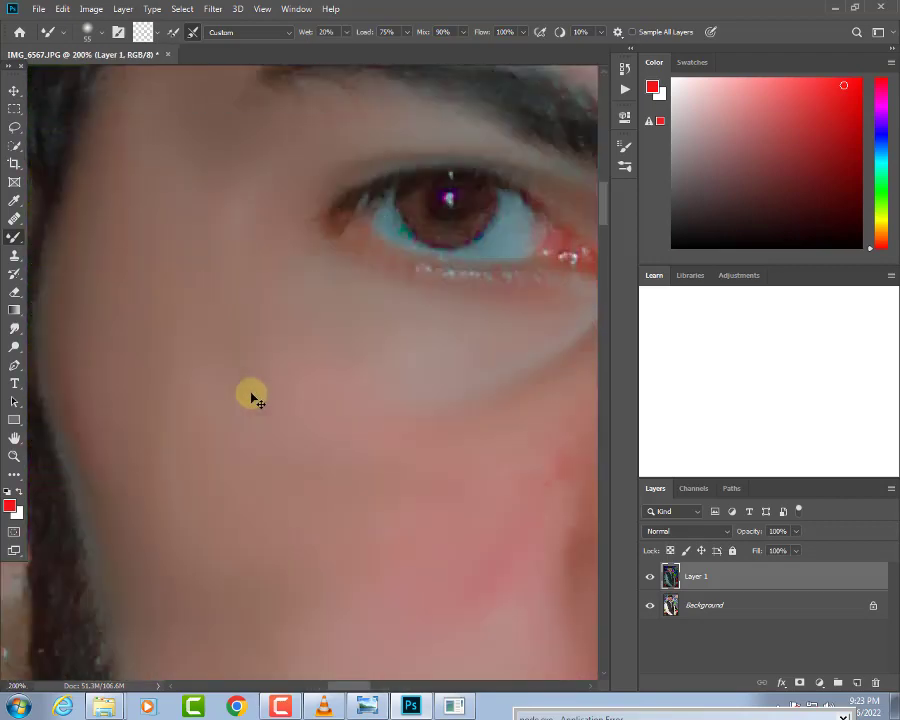
scroll(288, 474, "down", 3)
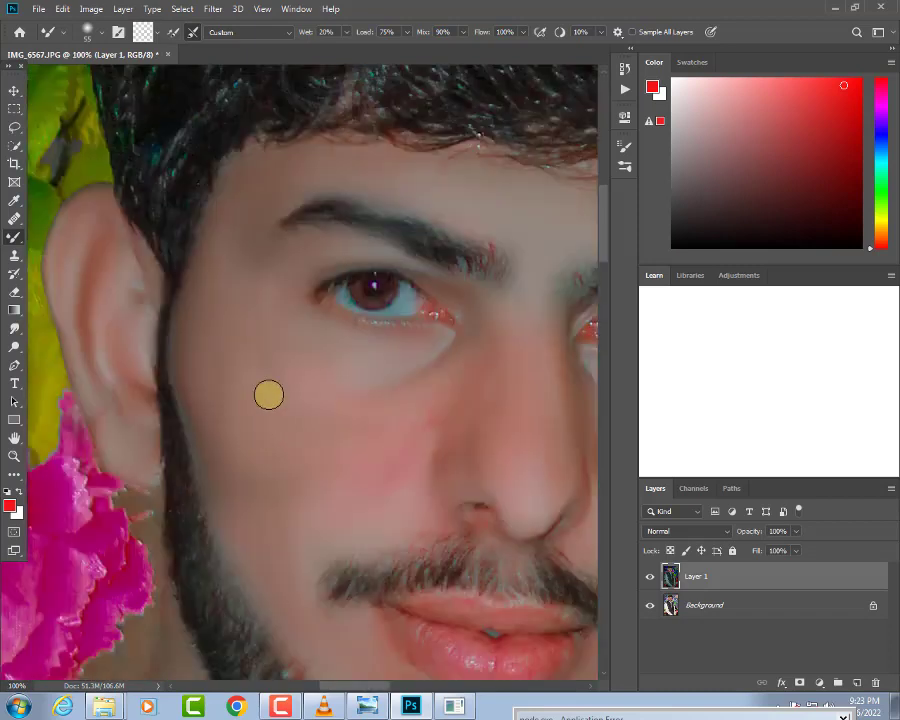
right_click(267, 393)
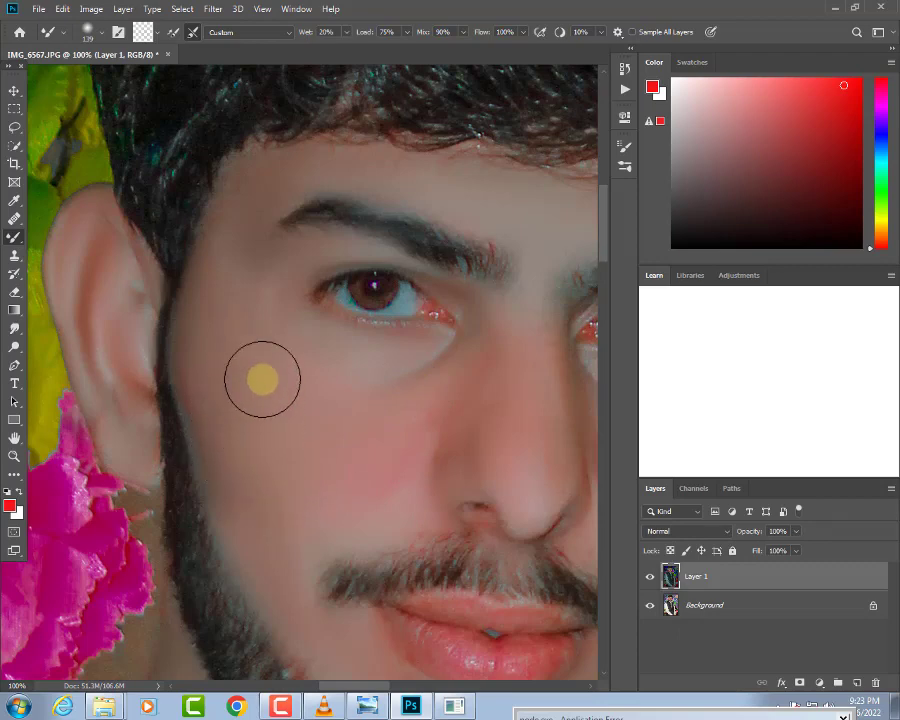
scroll(300, 375, "up", 1)
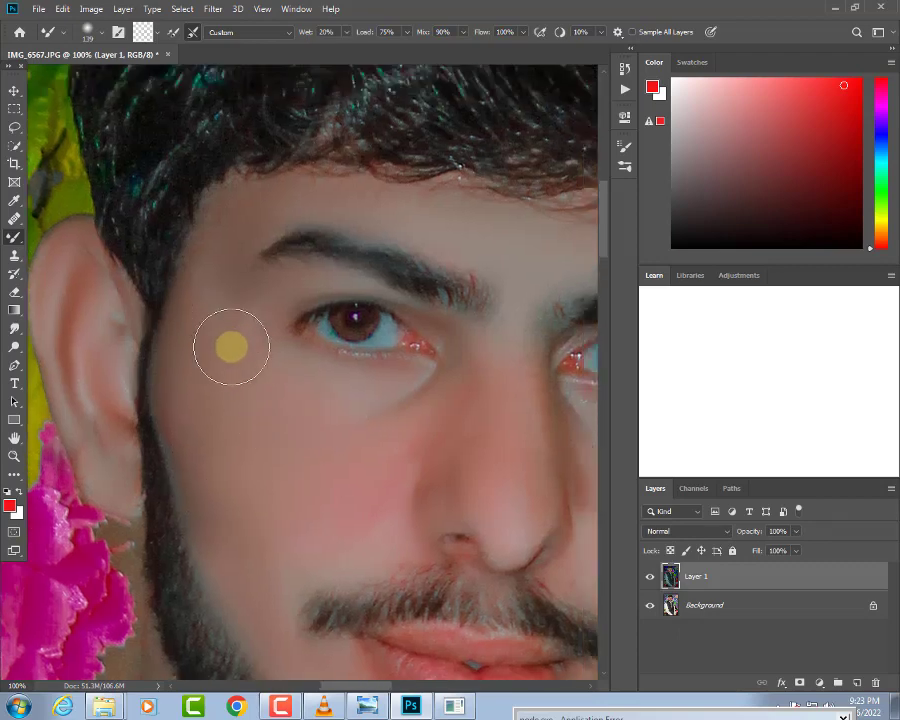
- Finish the skin brushing and activate the Move tool on Layer 1
scroll(467, 455, "down", 2)
scroll(465, 457, "down", 3)
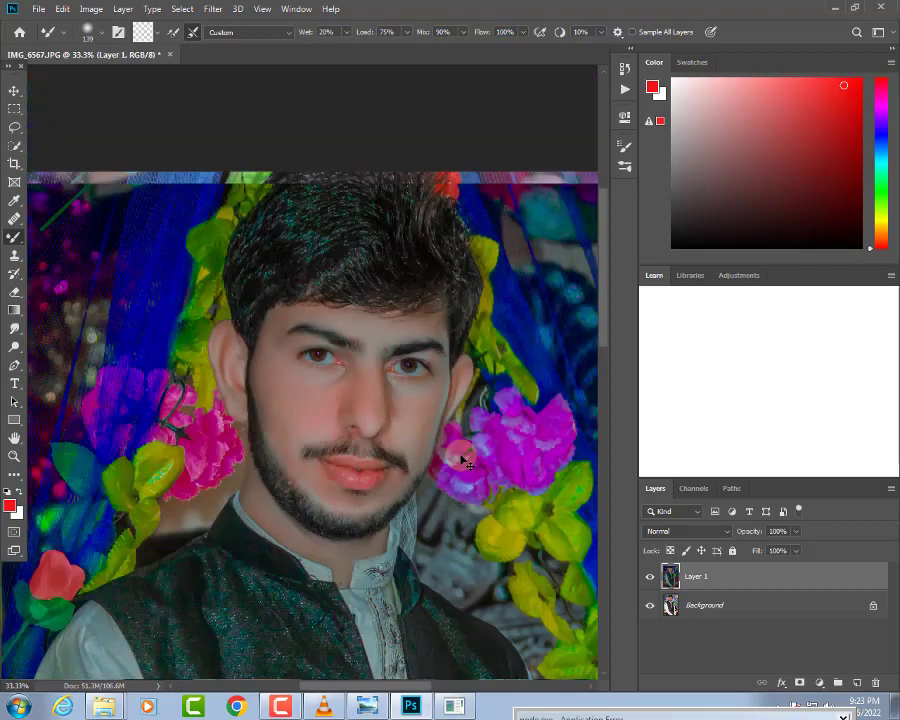
left_click(14, 88)
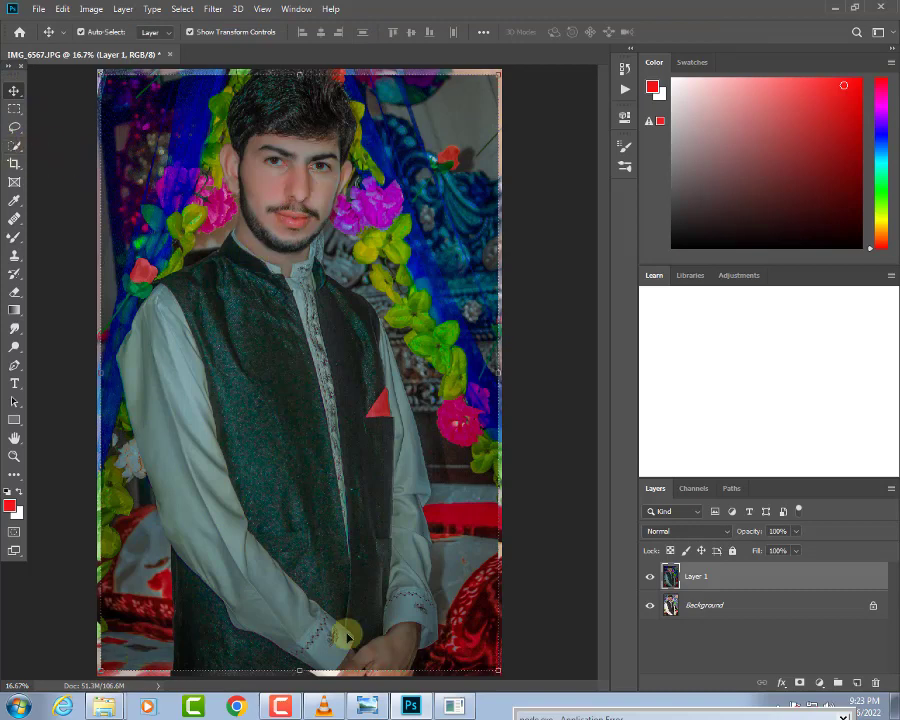
- Apply a Camera Raw adjustment to Layer 1 with exposure +0.65, contrast -18, shadows -94, whites -33 and blacks -39
left_click_drag(371, 648, 370, 648)
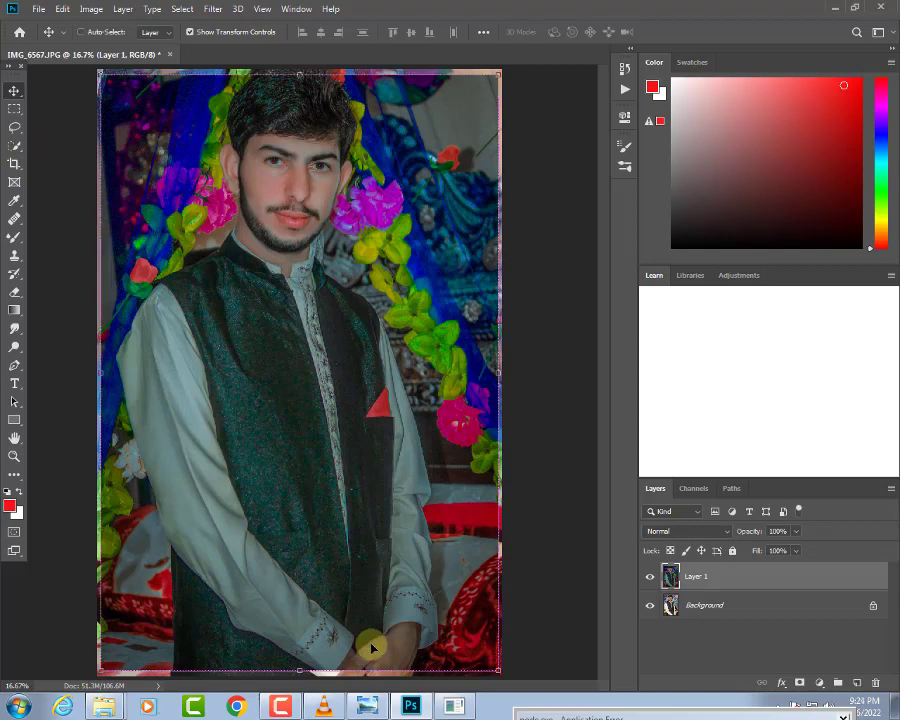
key("ctrl+shift+a")
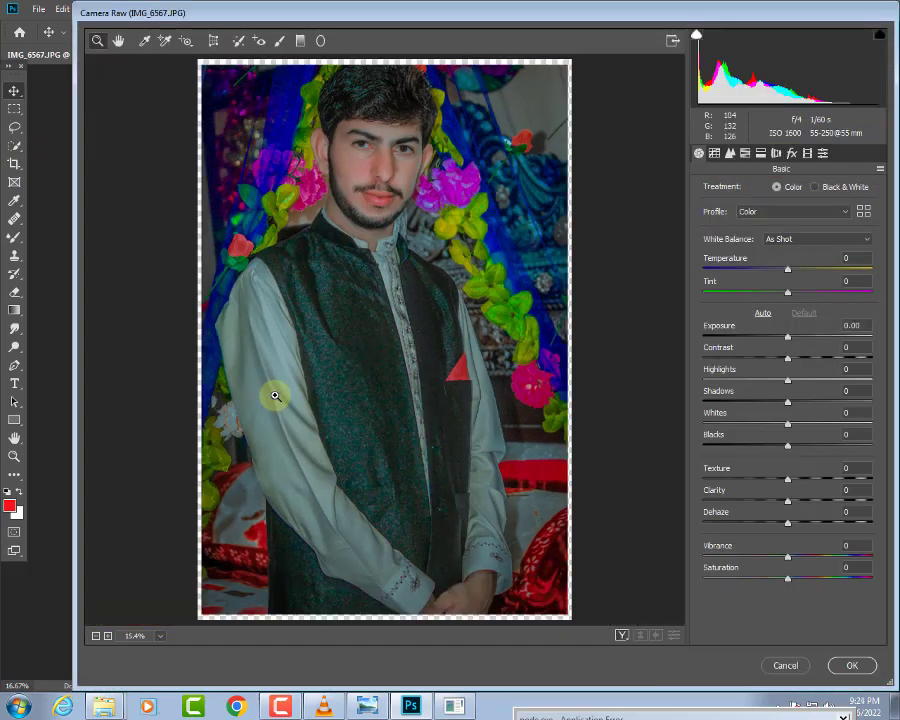
left_click(509, 358)
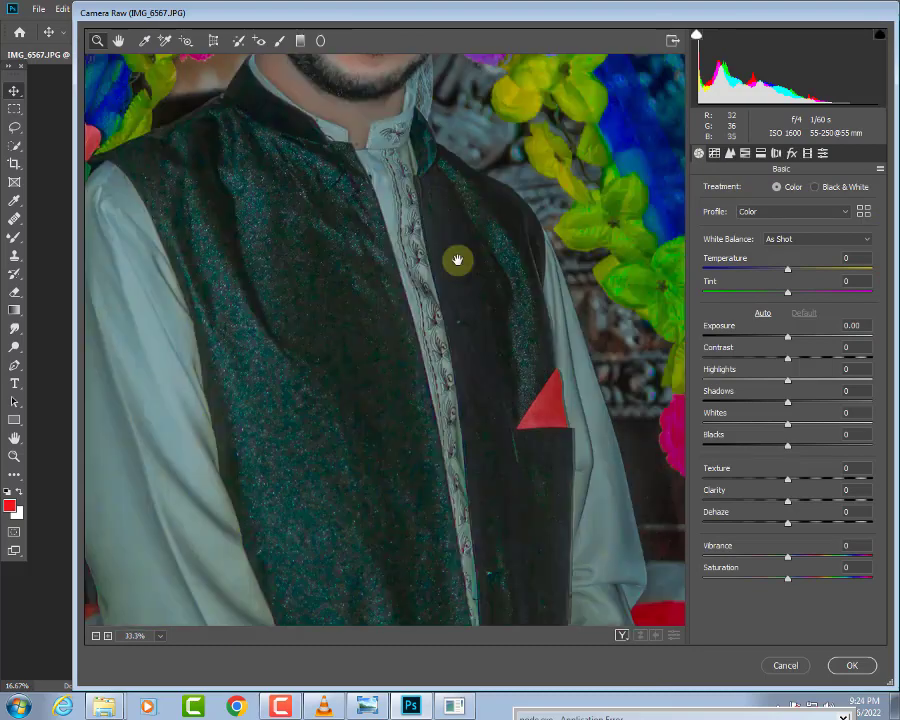
left_click(360, 240, "alt")
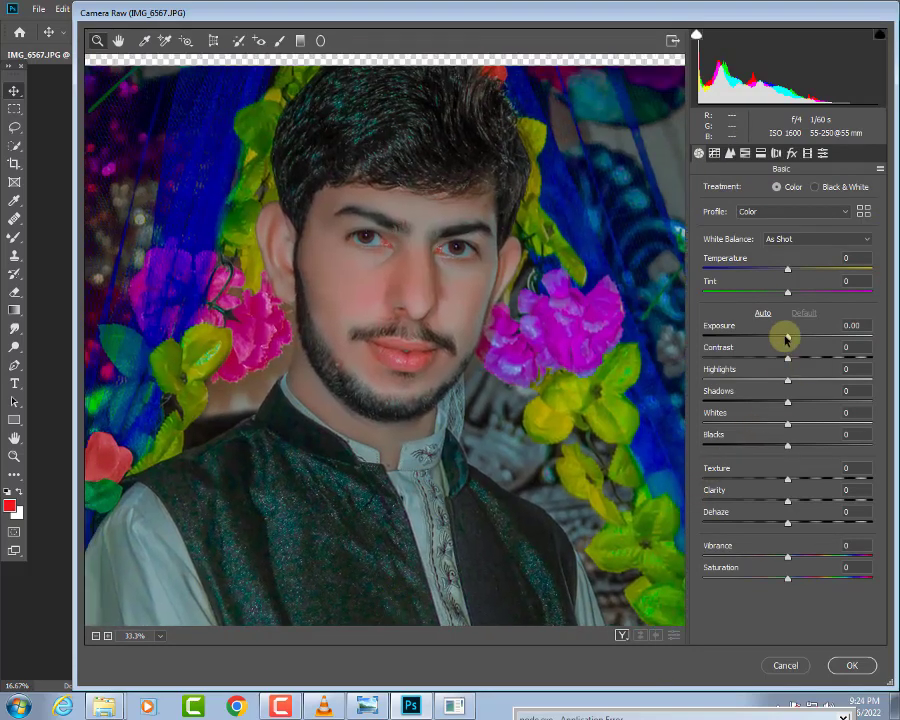
left_click_drag(783, 337, 724, 376)
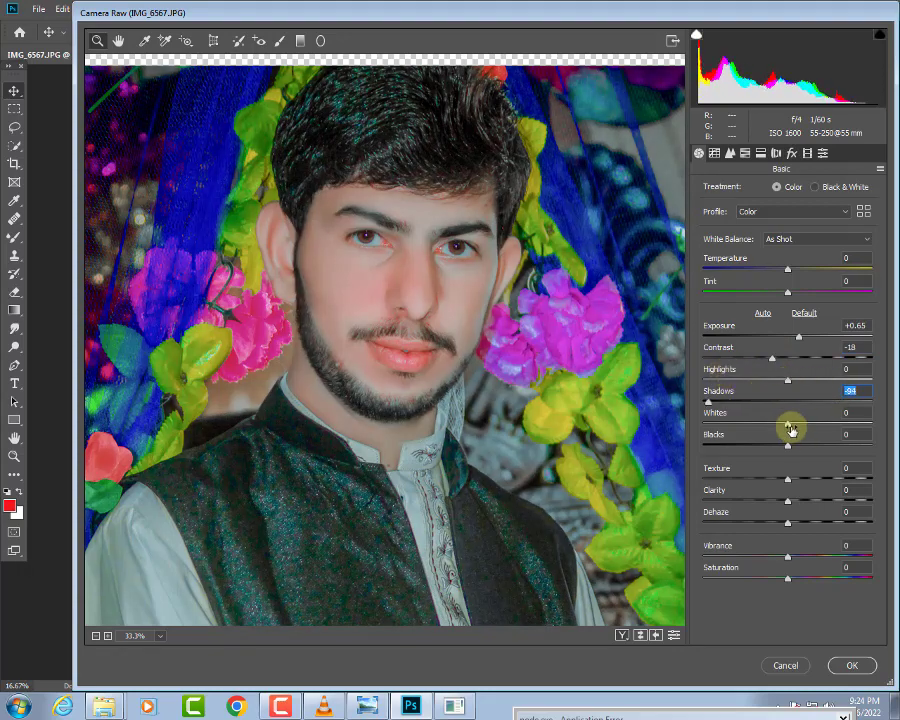
left_click_drag(790, 428, 762, 456)
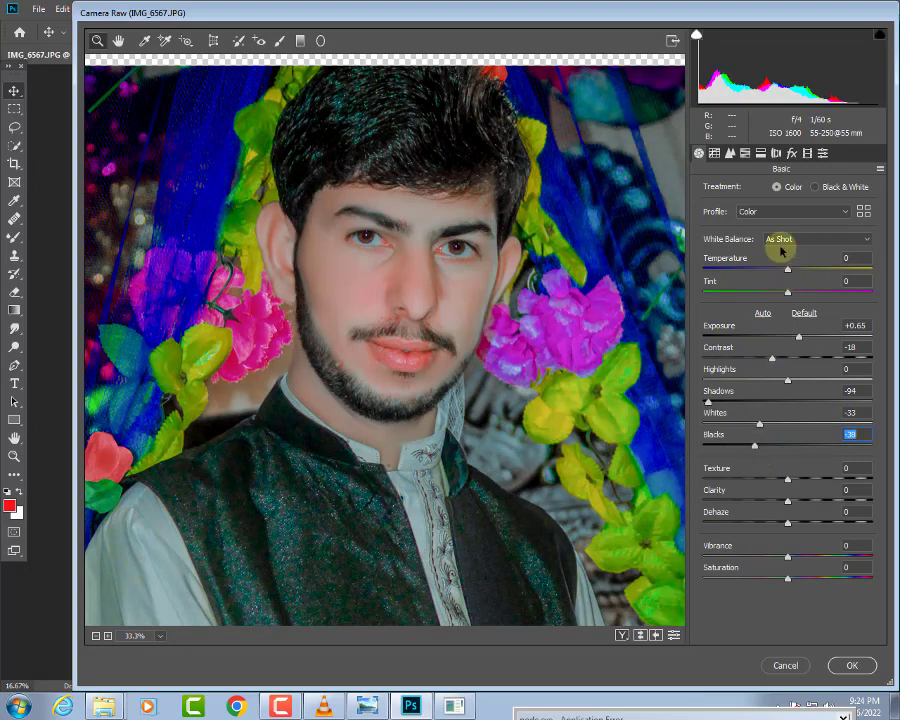
left_click(845, 665)
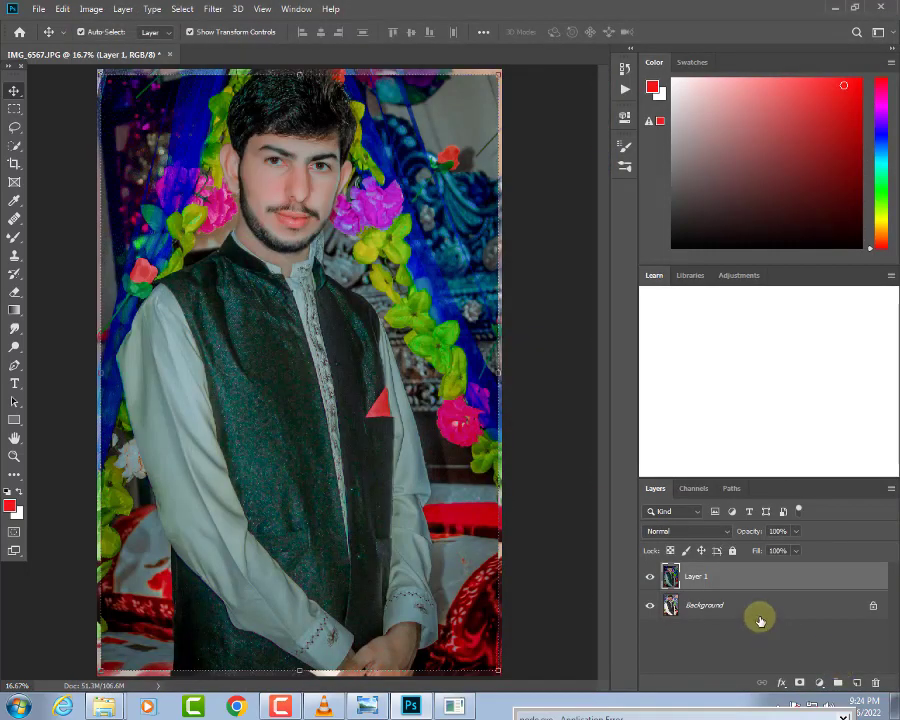
- Compare the retouched portrait with the original by repeatedly hiding and showing Layer 1
left_click(649, 578)
left_click(649, 578)
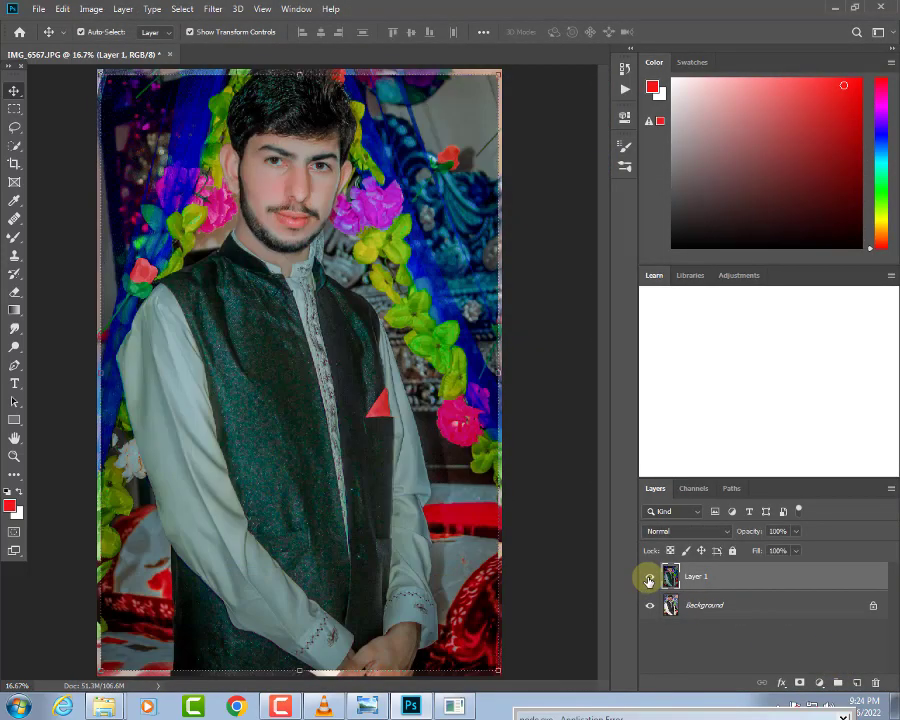
left_click(649, 579)
left_click(649, 579)
left_click(649, 579)
left_click(649, 579)
left_click(649, 579)
left_click(649, 579)
left_click(649, 579)
left_click(649, 579)
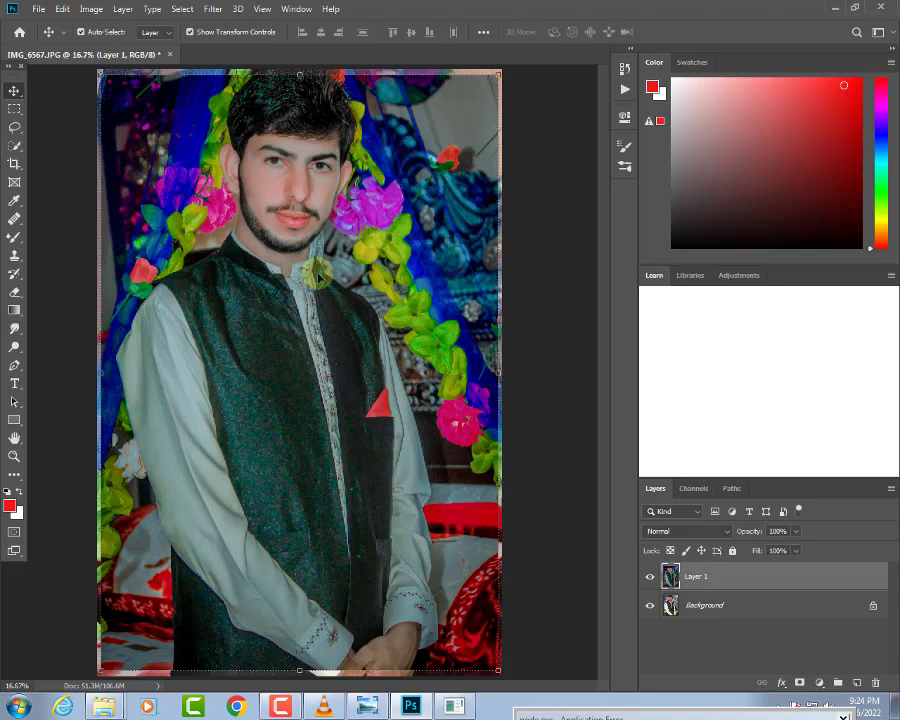
- Brighten the portrait on Layer 1 slightly with a Curves adjustment
left_click(91, 9)
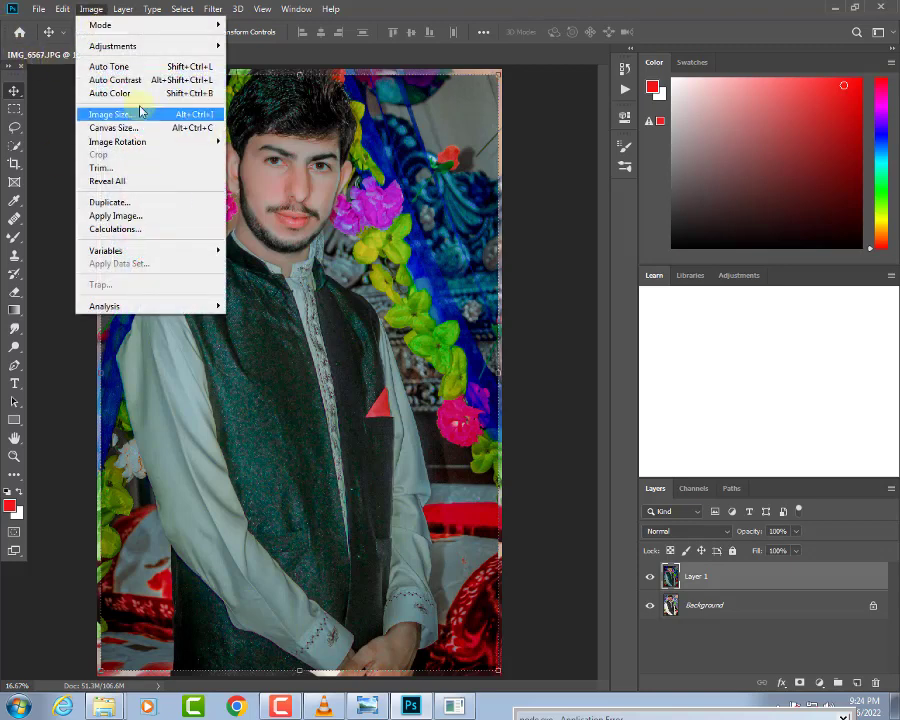
mouse_move(140, 46)
left_click(318, 74)
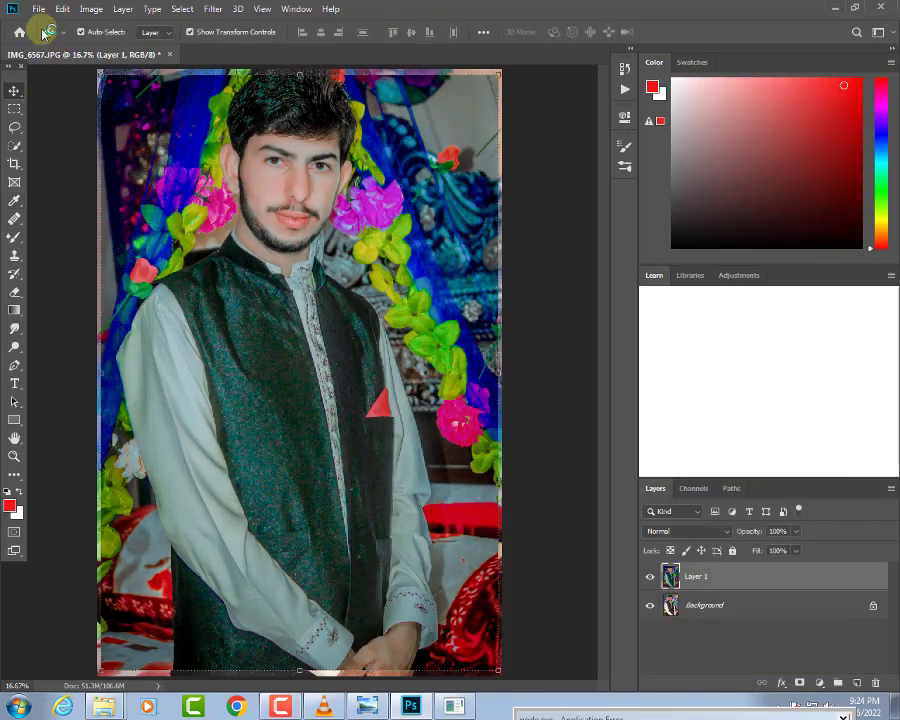
- Export the portrait with Save for Web as a JPEG High image at quality 60, named gg
left_click(38, 14)
mouse_move(68, 199)
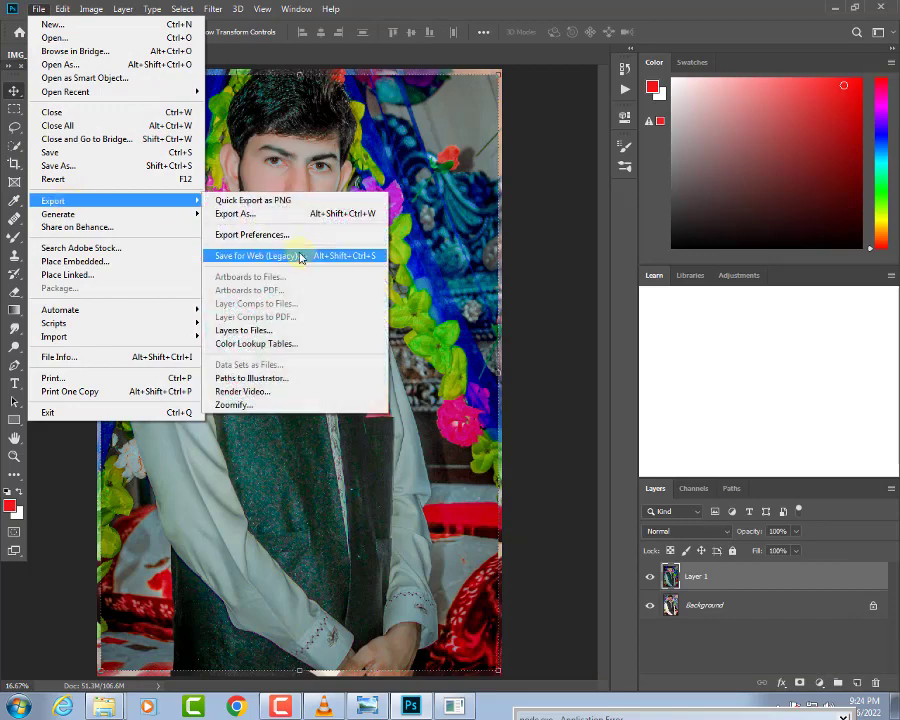
left_click(302, 256)
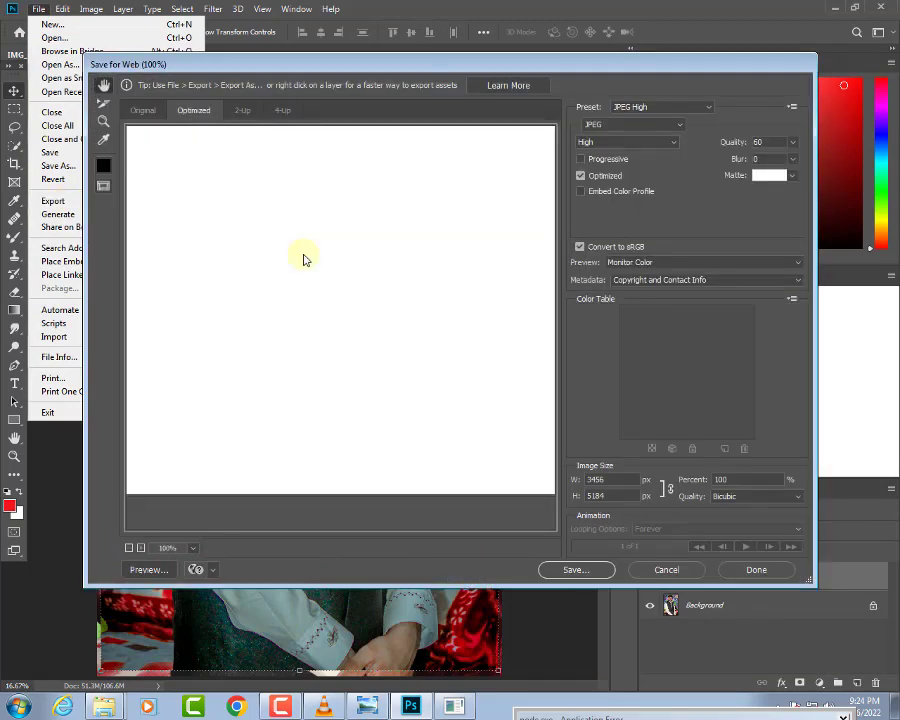
key("Return")
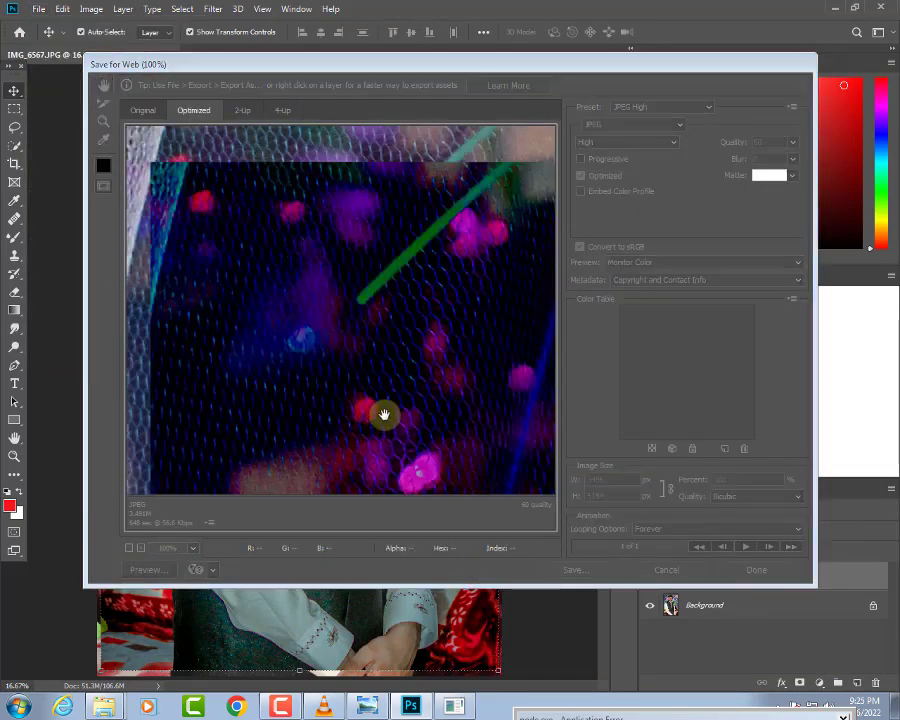
type("gg")
key("Return")
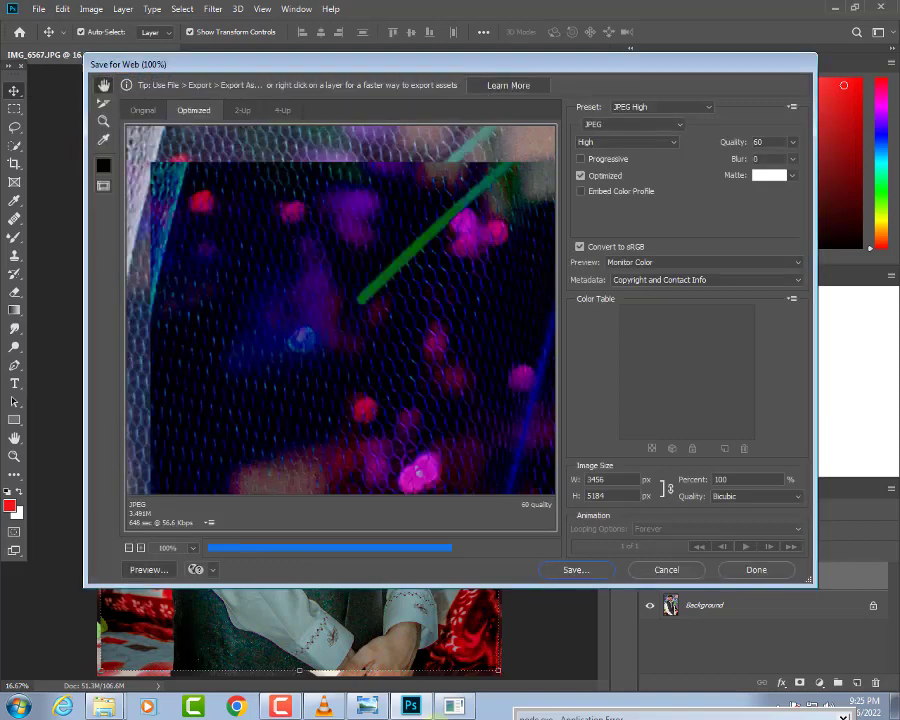